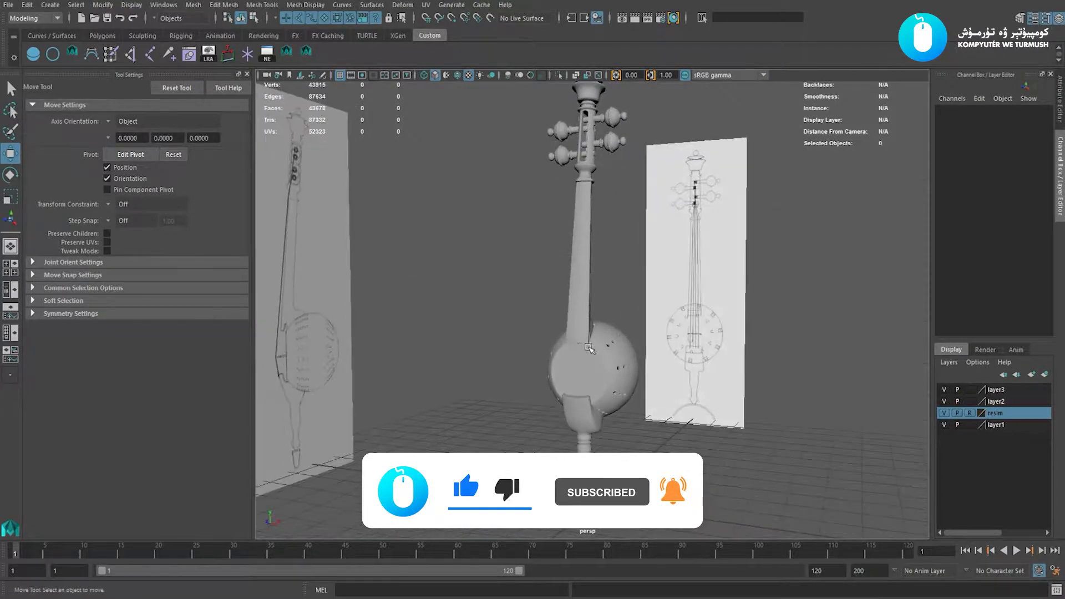
Step: Show the instrument's round body in the front view with X-ray shading so the reference drawing of the bridge area shows through
click(593, 355)
key(f)
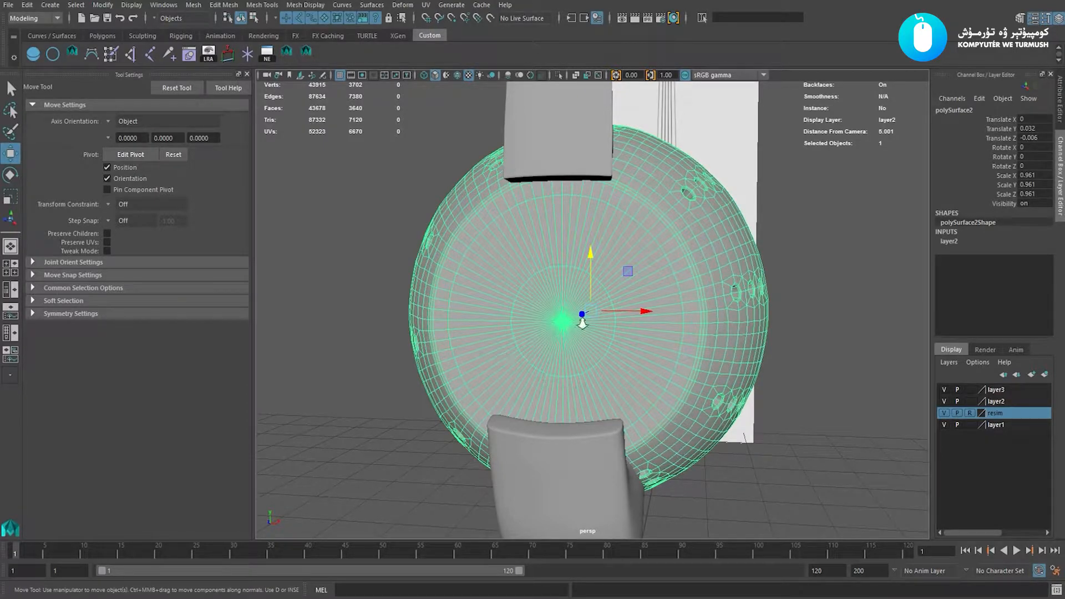
click(535, 335)
alt+drag(535, 335, 563, 339)
key(space)
scroll(613, 431, down, 6)
alt+middle_drag(618, 477, 609, 166)
scroll(608, 364, up, 5)
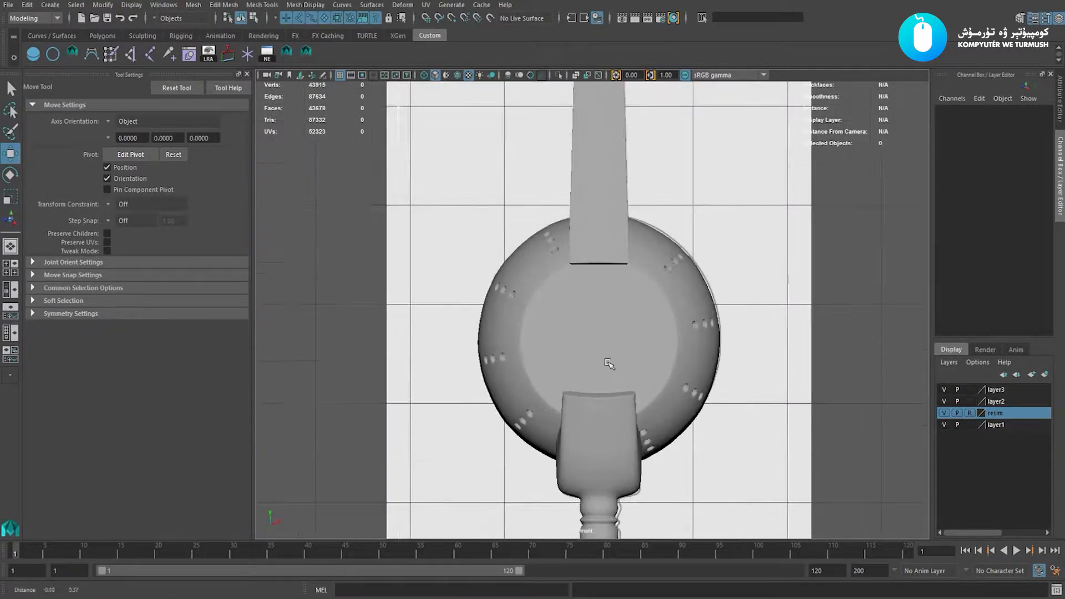
scroll(609, 363, up, 2)
key(alt+x)
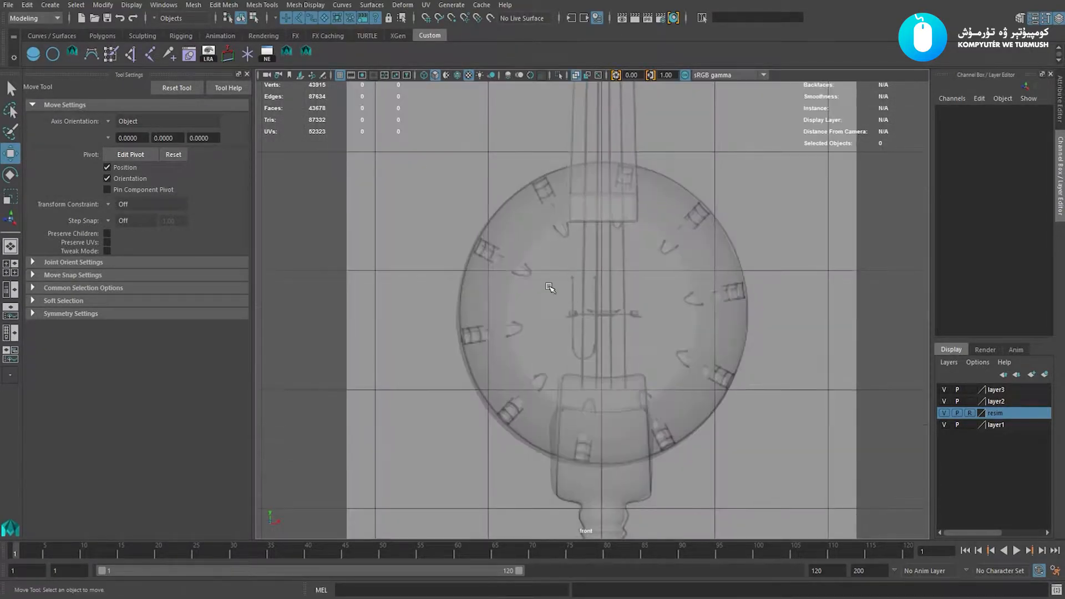
scroll(549, 287, up, 6)
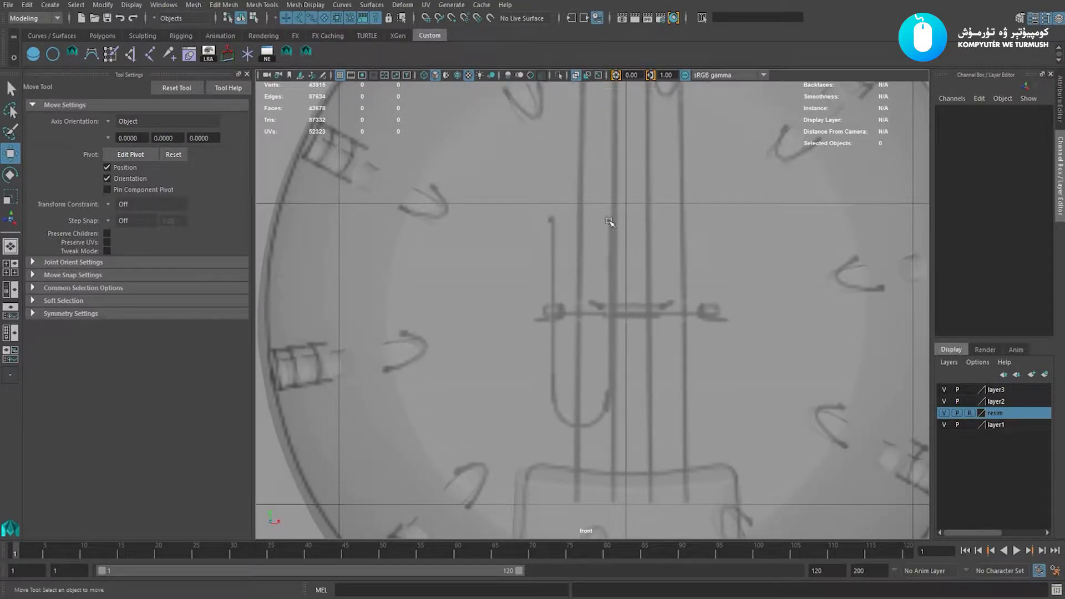
scroll(569, 253, up, 3)
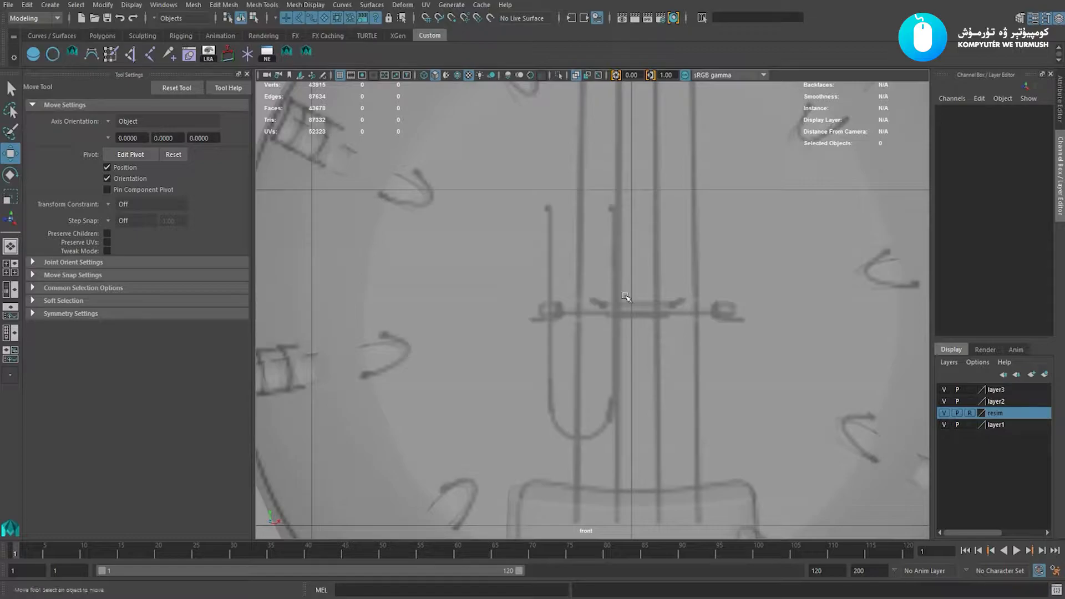
Step: Try to place a NURBS circle over the instrument's round body in the front view
scroll(626, 297, down, 8)
drag(596, 370, 596, 270)
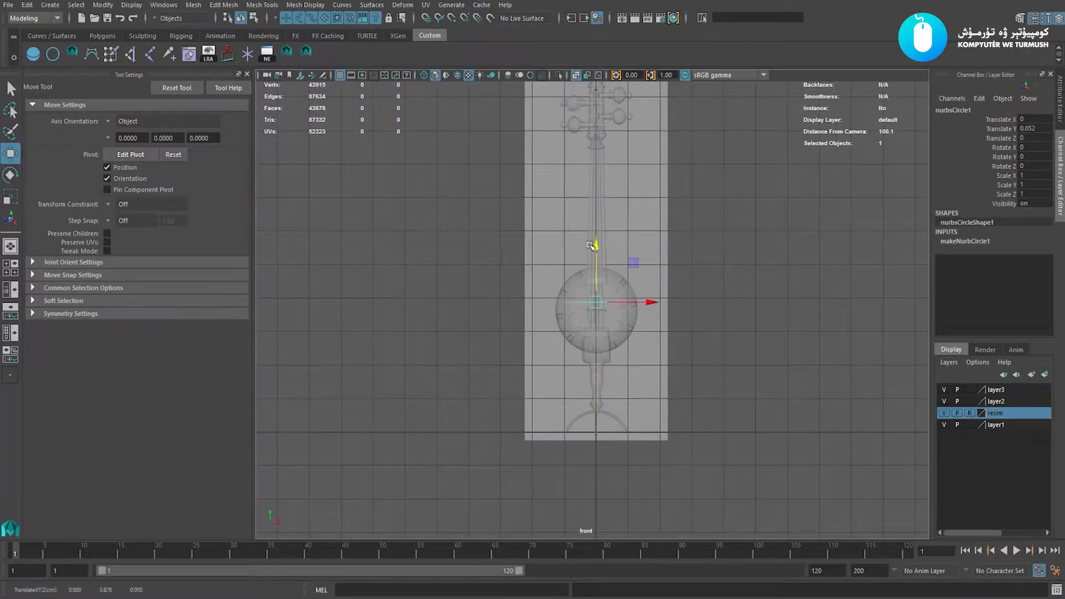
scroll(595, 270, up, 5)
key(e)
scroll(575, 261, up, 1)
click(520, 192)
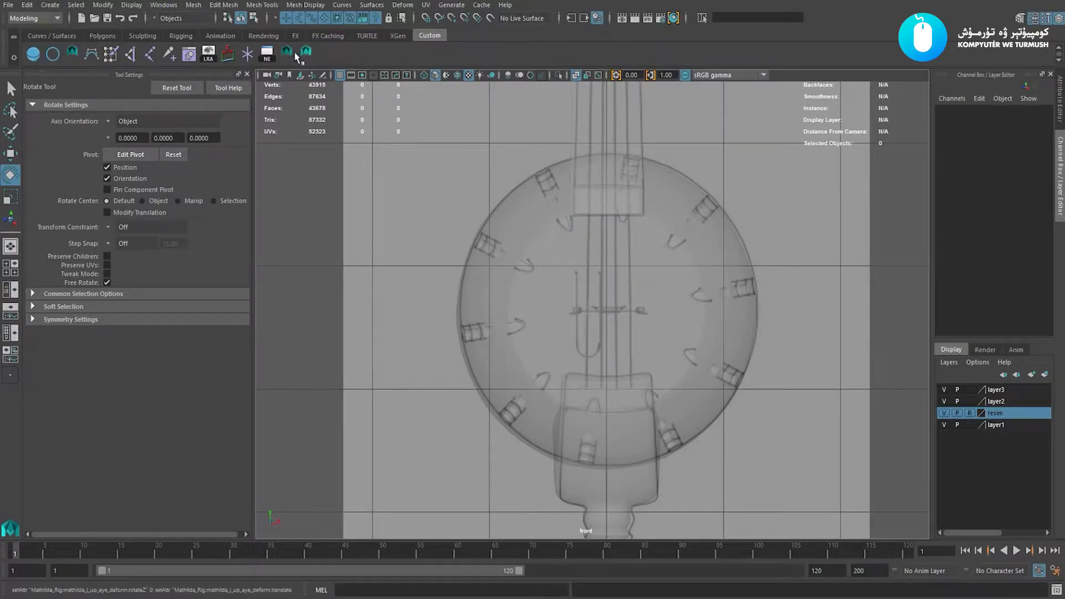
click(72, 57)
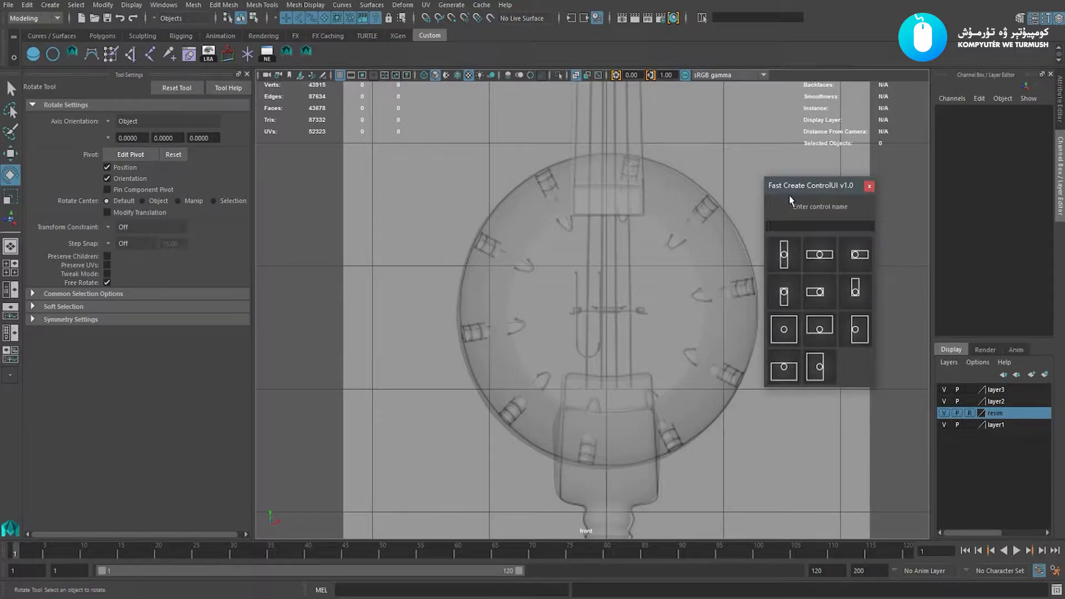
drag(797, 191, 334, 204)
click(388, 200)
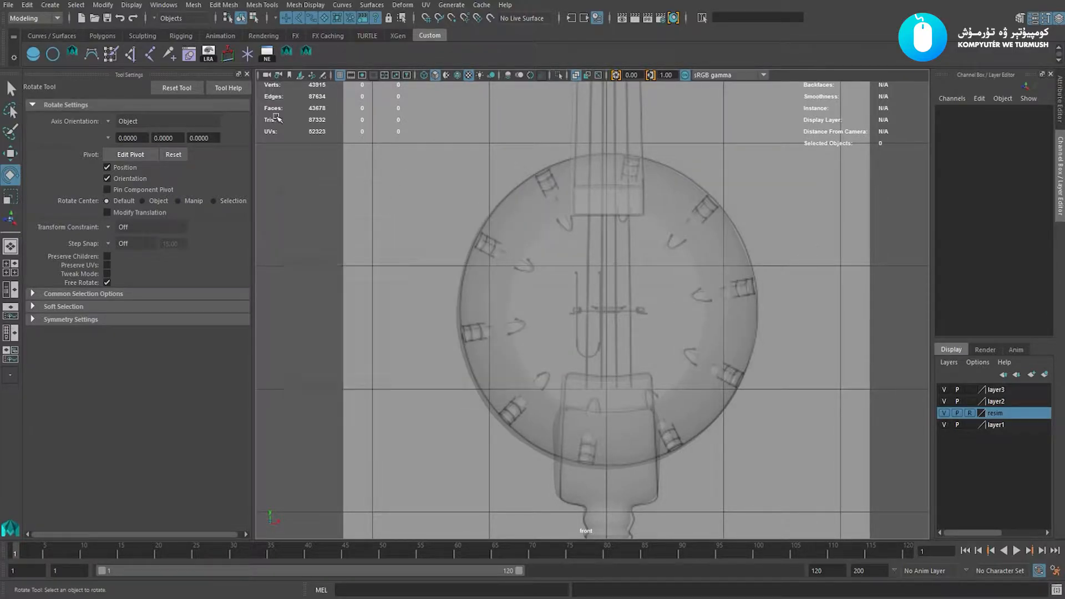
click(288, 56)
click(291, 53)
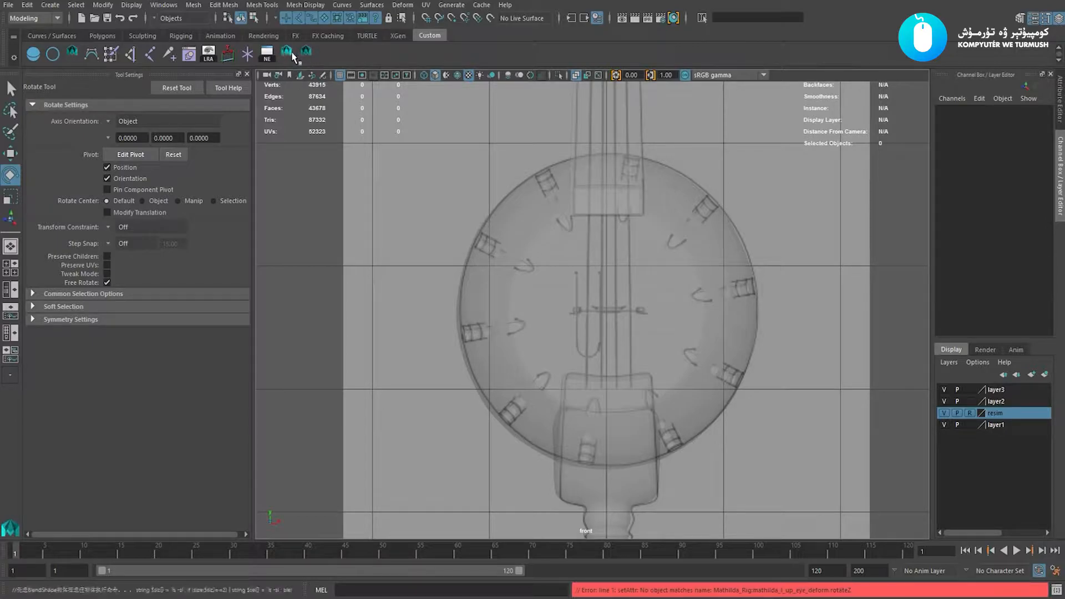
click(292, 53)
scroll(357, 162, up, 1)
alt+middle_drag(364, 161, 366, 158)
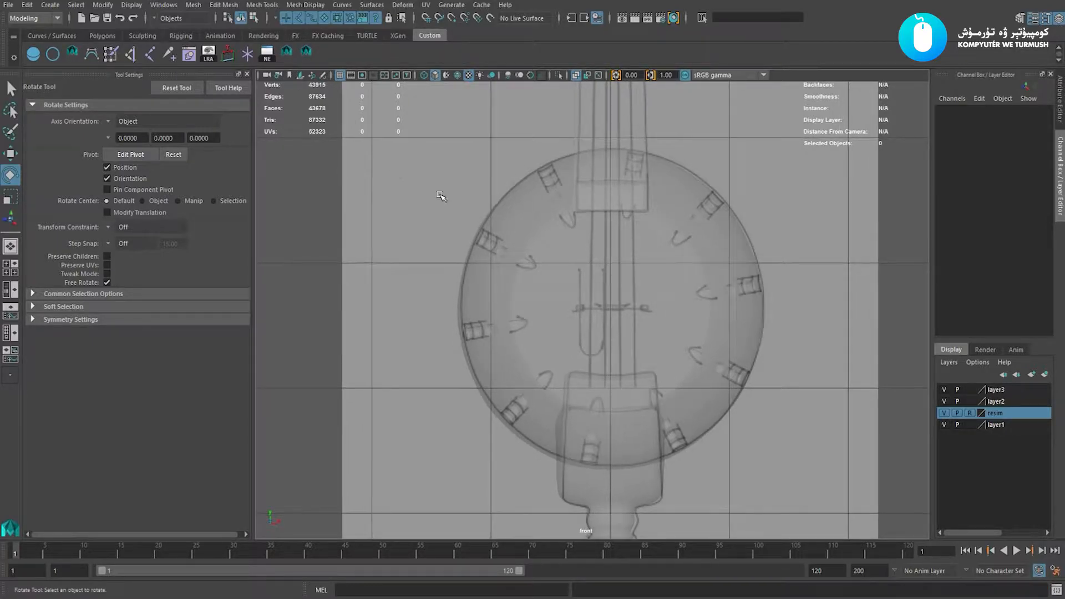
key(w)
scroll(441, 196, up, 2)
click(304, 54)
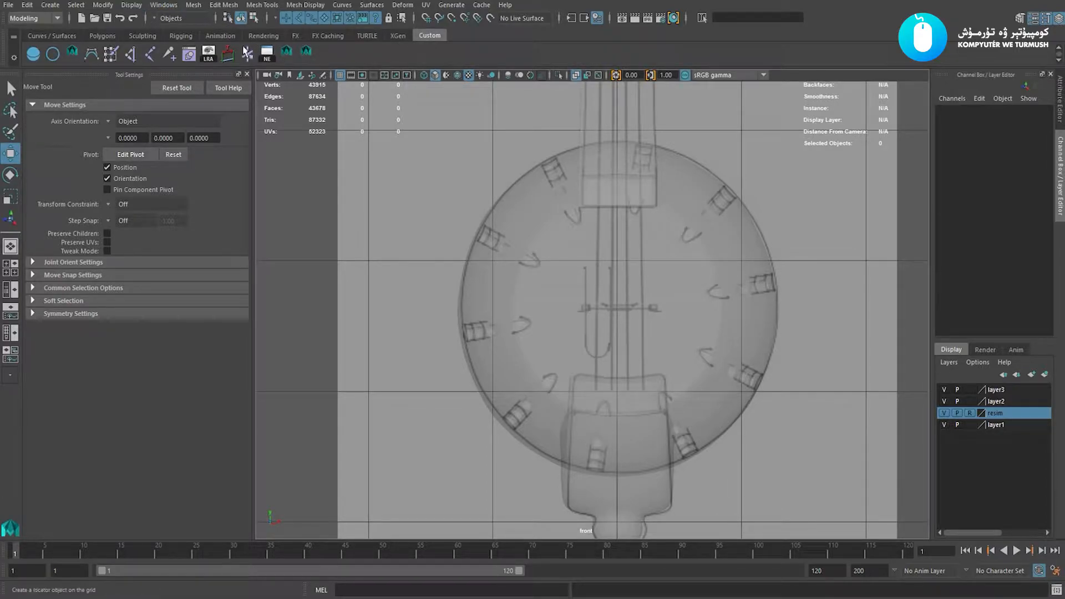
click(136, 5)
click(257, 5)
click(51, 5)
mouse_move(66, 56)
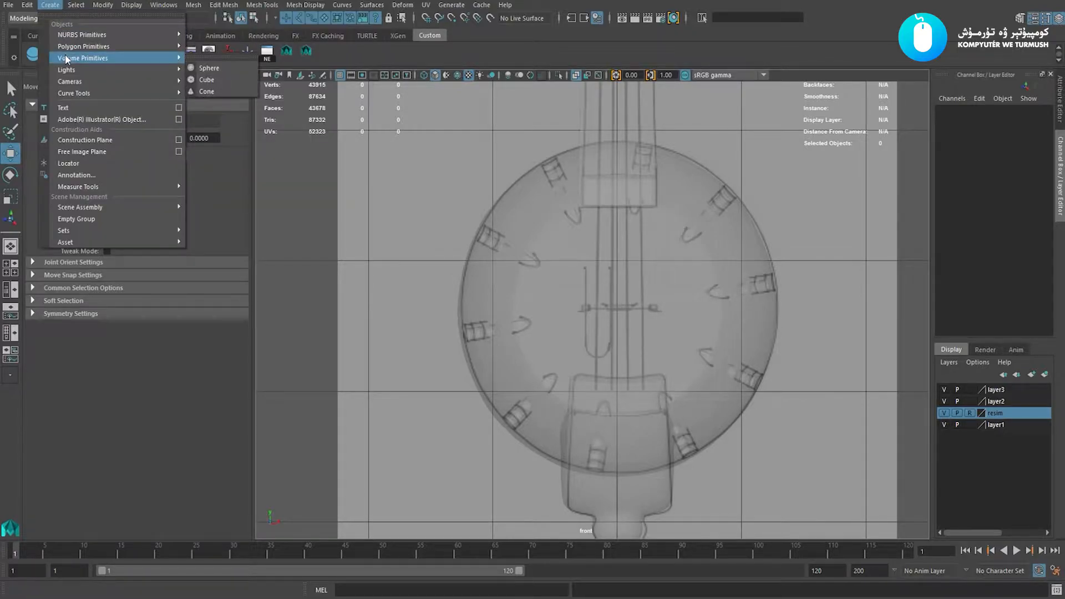
click(55, 8)
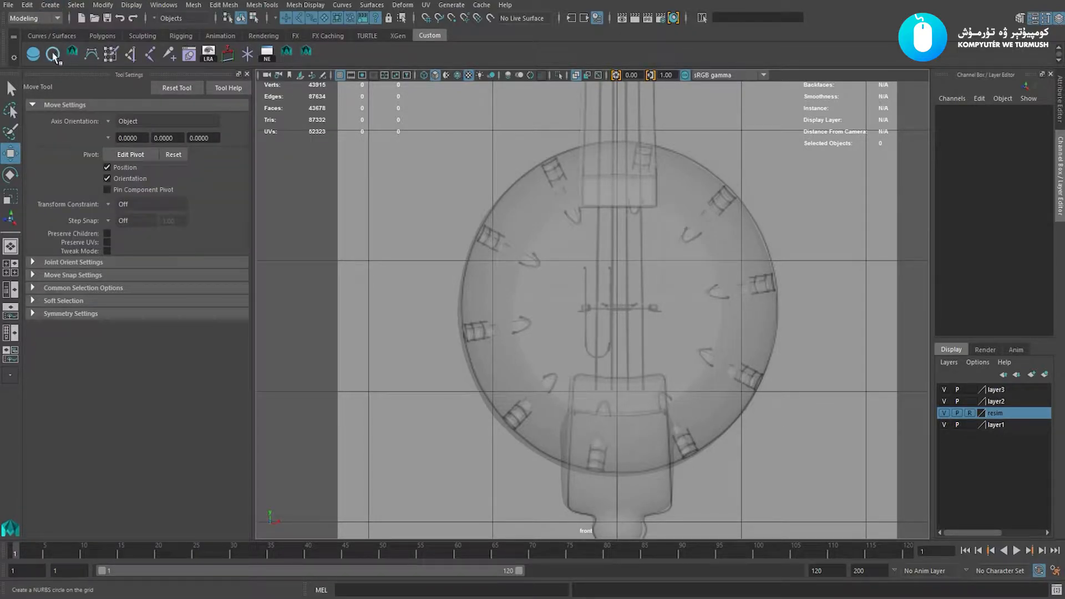
Step: Create a NURBS circle and move it up onto the instrument's round body
click(50, 5)
mouse_move(116, 35)
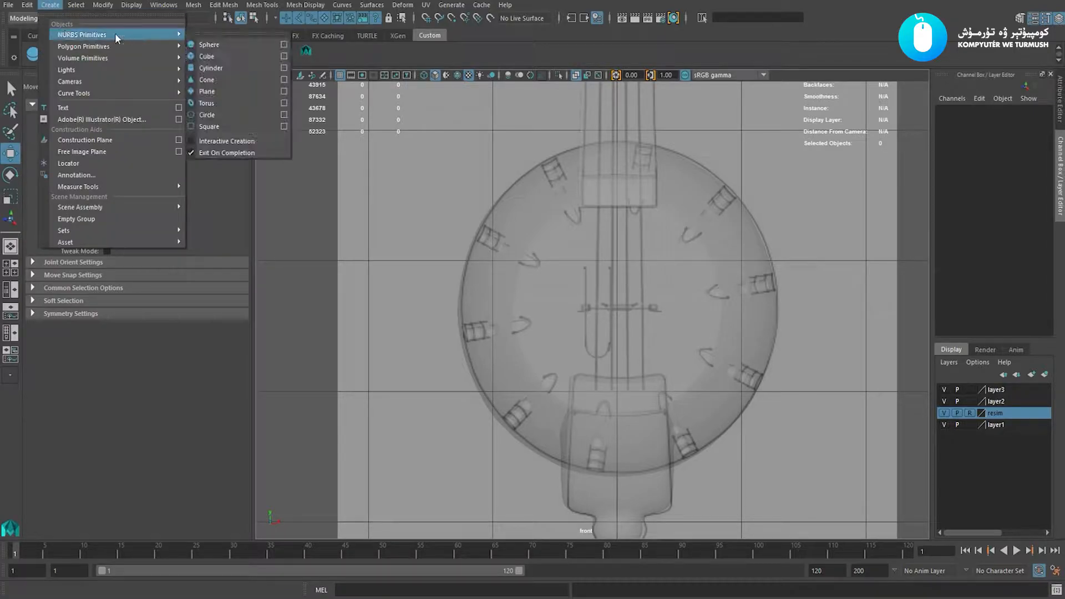
click(218, 116)
scroll(475, 309, down, 10)
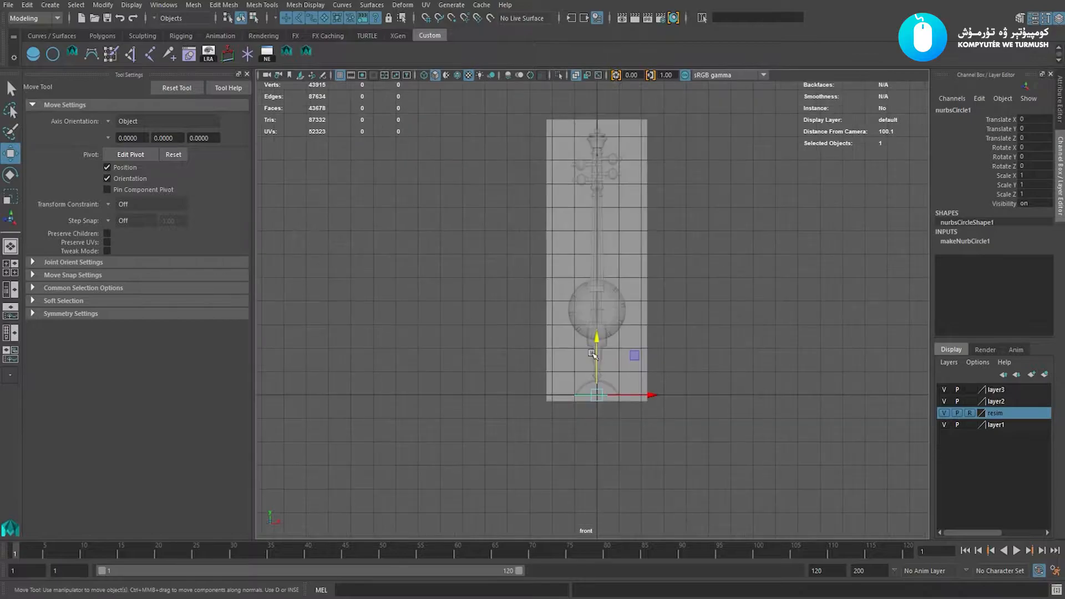
drag(600, 345, 597, 218)
scroll(610, 303, up, 5)
drag(603, 140, 613, 324)
scroll(604, 242, up, 3)
Step: Rotate the circle 90 degrees about X and move it towards the U-shaped line beside the bridge
key(e)
scroll(621, 280, up, 3)
key(w)
drag(622, 280, 344, 370)
Step: Scale the circle to 0.096 and fit it to the U-shaped line's rounded end at Translate X -0.159, Y 3.356
scroll(649, 382, up, 2)
key(r)
key(w)
scroll(771, 418, up, 3)
alt+middle_drag(770, 418, 754, 332)
scroll(743, 333, up, 3)
drag(615, 330, 600, 366)
key(r)
key(w)
scroll(596, 357, up, 1)
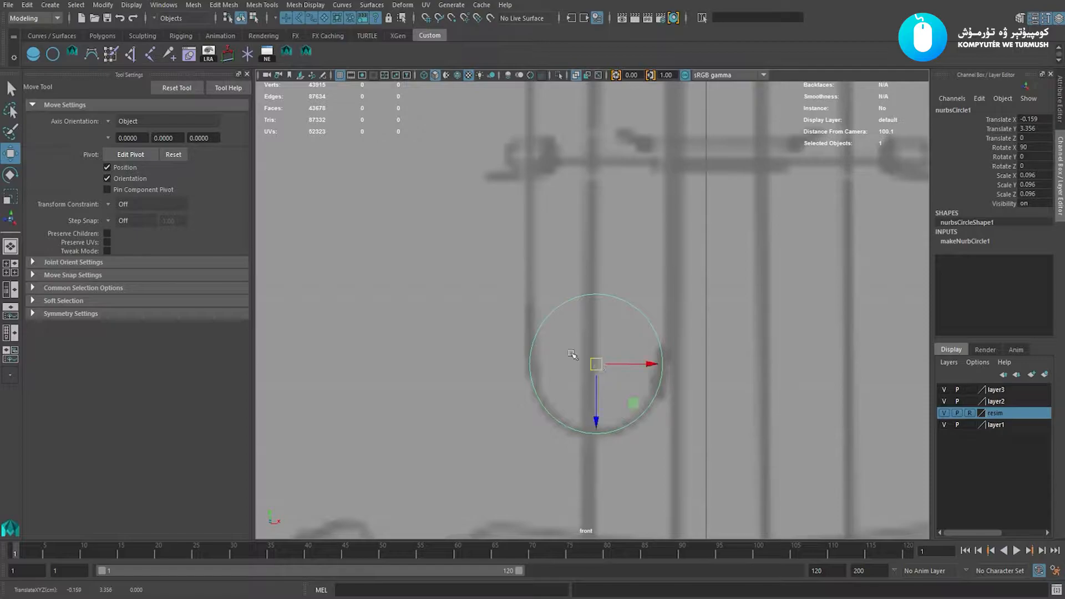
scroll(574, 319, up, 2)
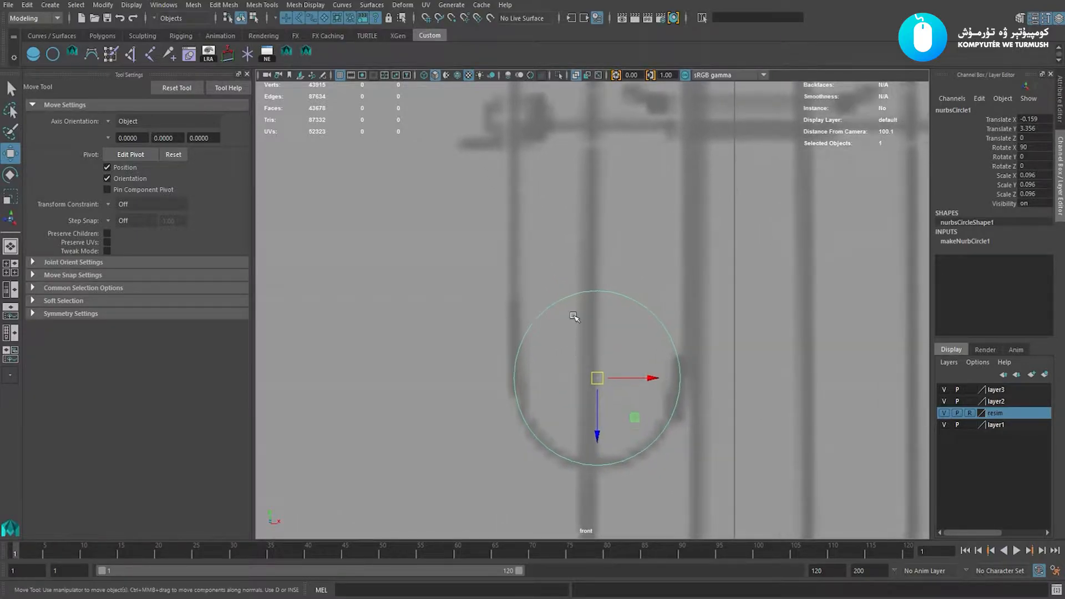
right_drag(588, 290, 546, 285)
key(ctrl+z)
key(ctrl+z)
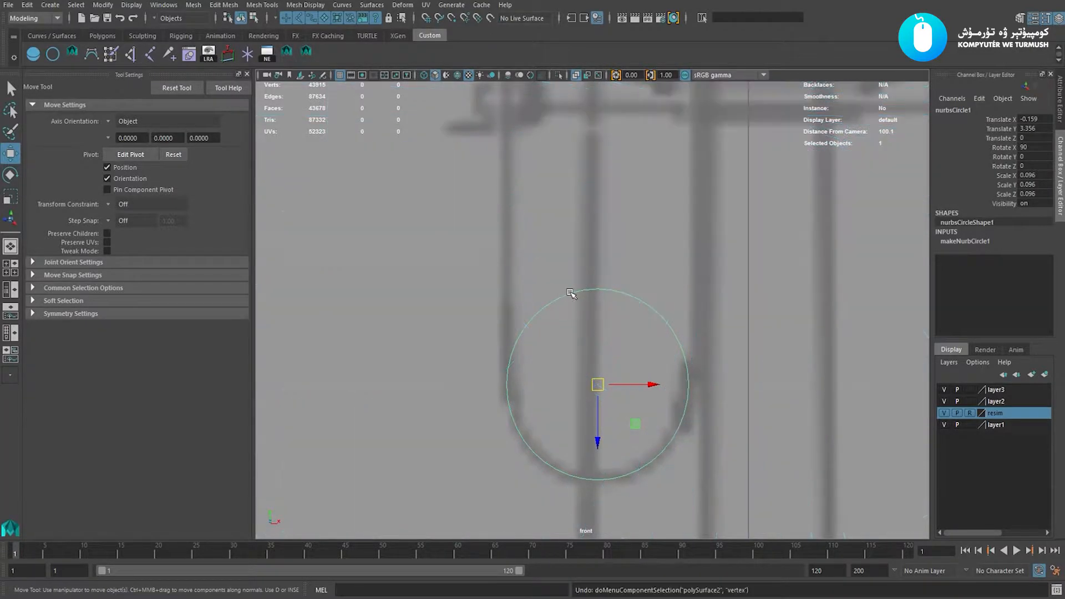
Step: Select the small circle and isolate it in the front view
click(570, 292)
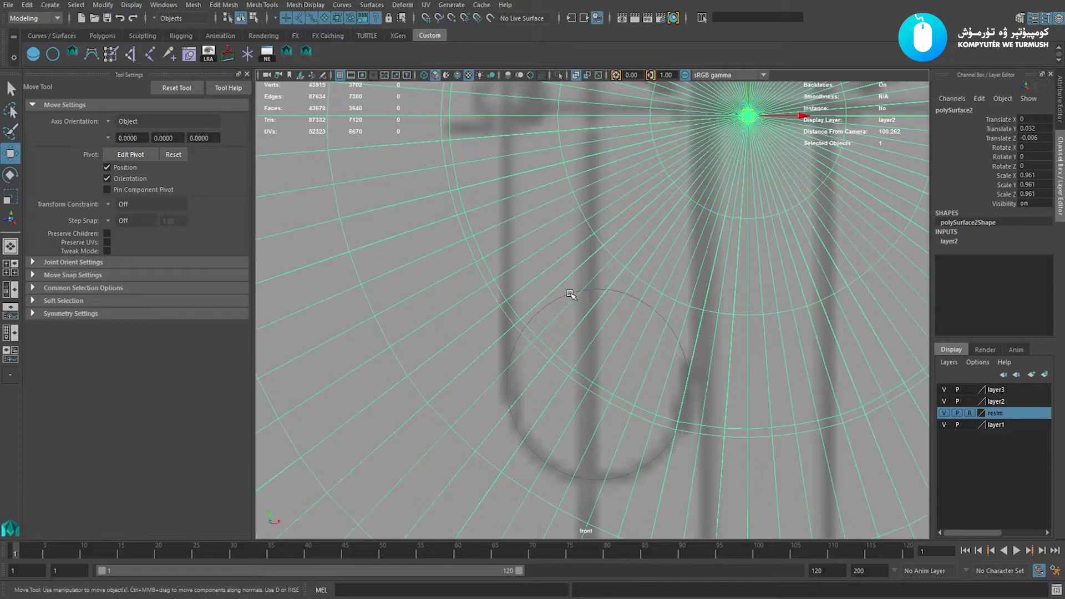
click(576, 298)
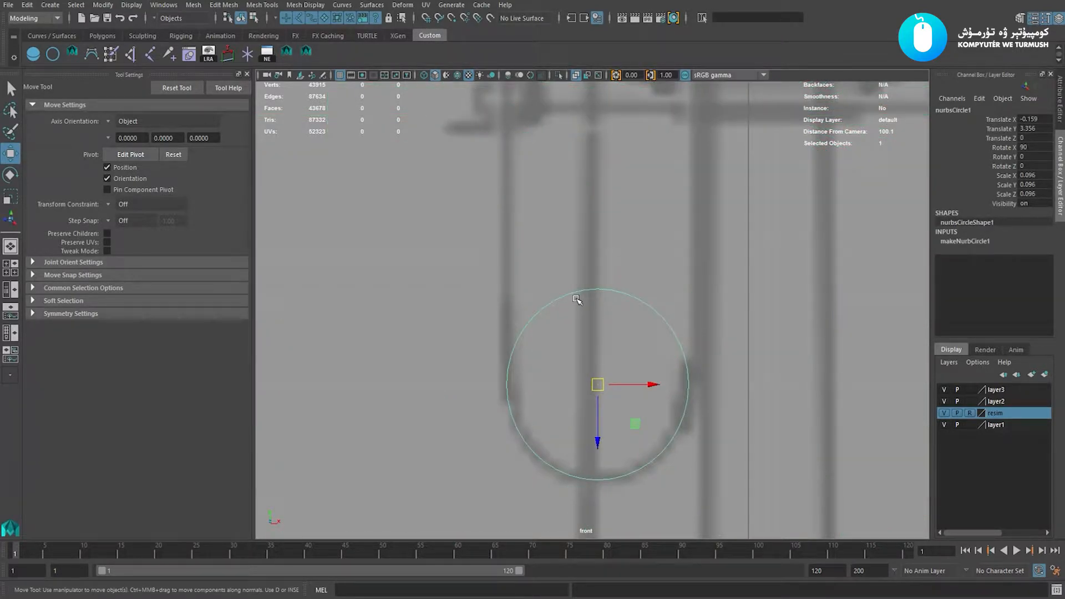
key(ctrl+1)
mouse_move(576, 302)
mouse_down()
mouse_move(555, 265)
mouse_move(575, 290)
mouse_up()
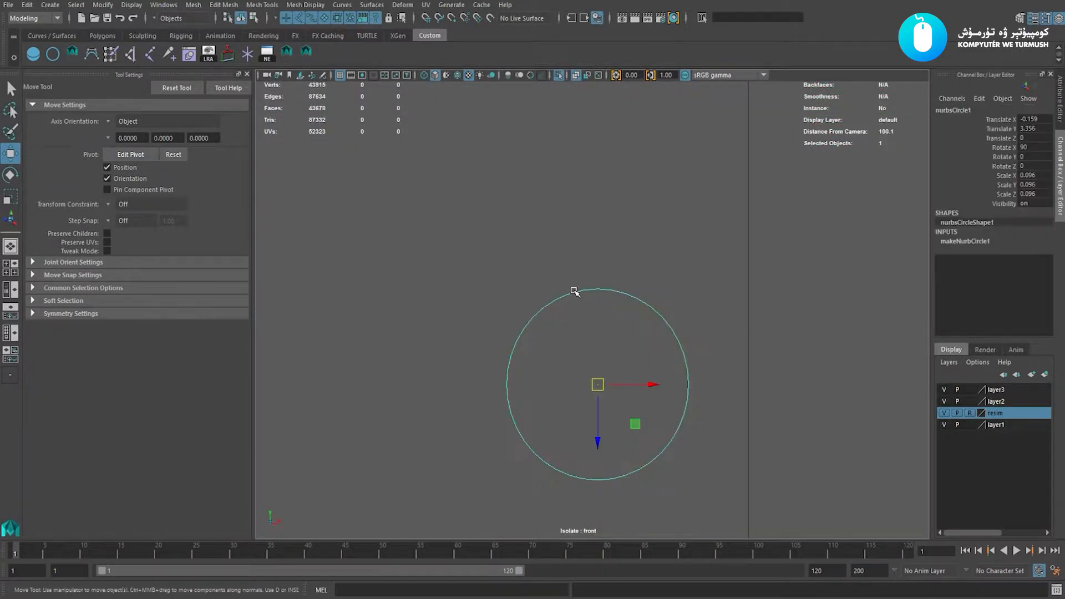
right_click(575, 292)
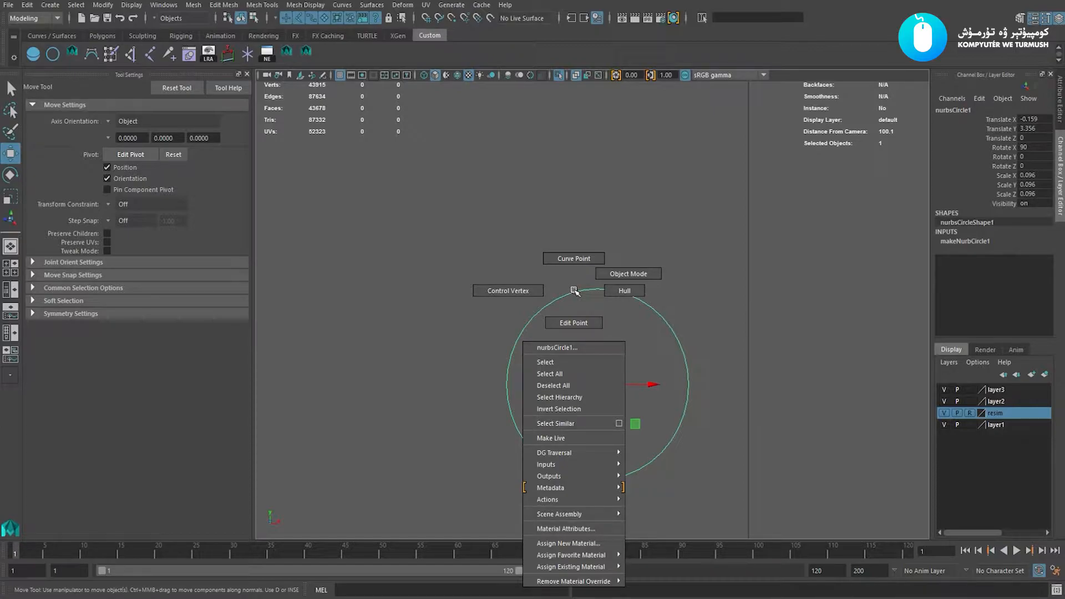
click(575, 315)
key(ctrl+z)
Step: Duplicate the circle up to Translate Y 3.46 and cut the two overlapping circles at their intersections
key(ctrl+d)
drag(597, 442, 609, 333)
drag(701, 291, 610, 391)
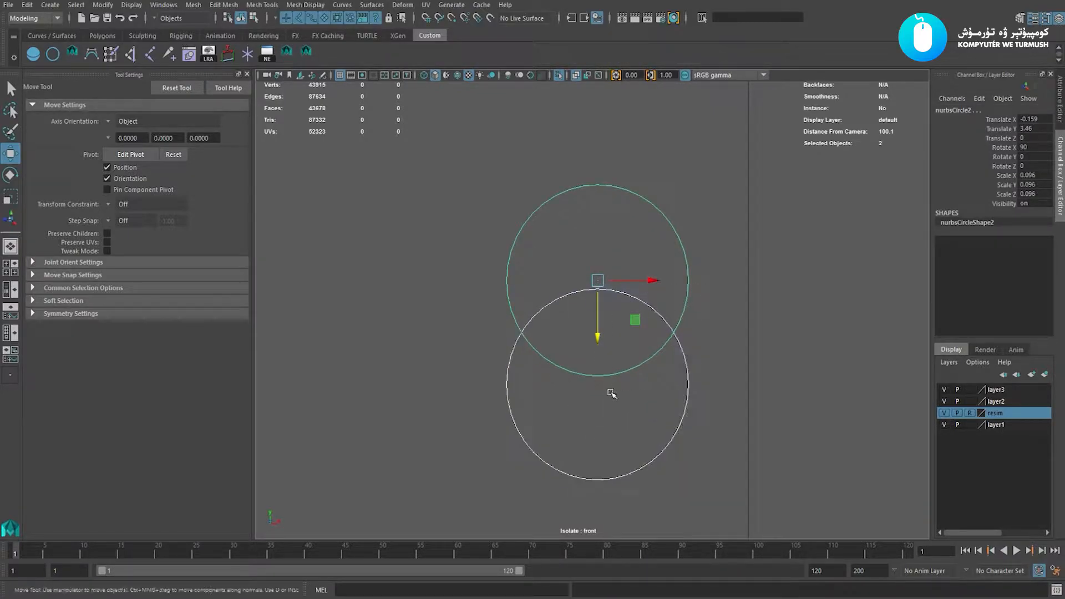
key(space)
click(569, 305)
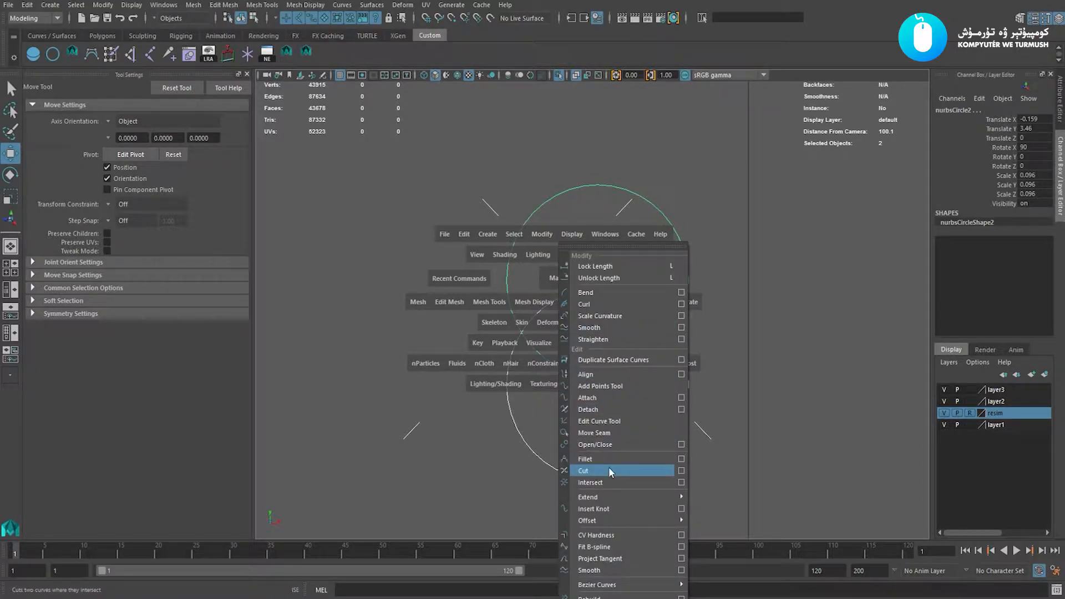
click(594, 470)
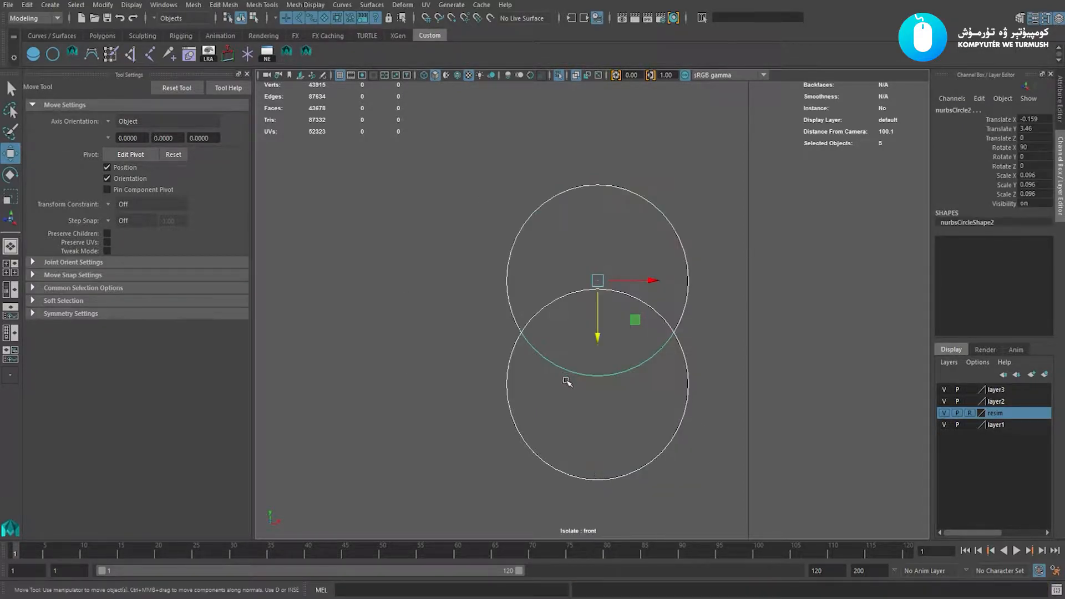
Step: Delete the duplicate's pieces and the original's upper arc, keeping only the lower open arc, and turn off isolation
drag(580, 408, 692, 183)
key(Delete)
key(Delete)
drag(625, 389, 776, 377)
click(647, 348)
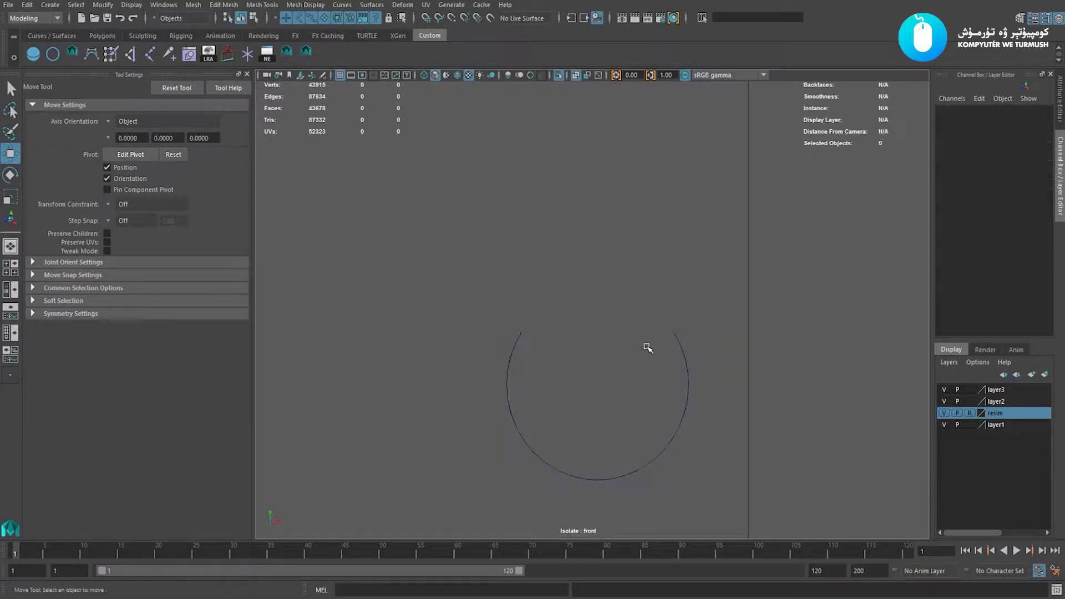
key(ctrl+1)
Step: Try to switch the open arc on the U-shaped line to component editing
click(678, 338)
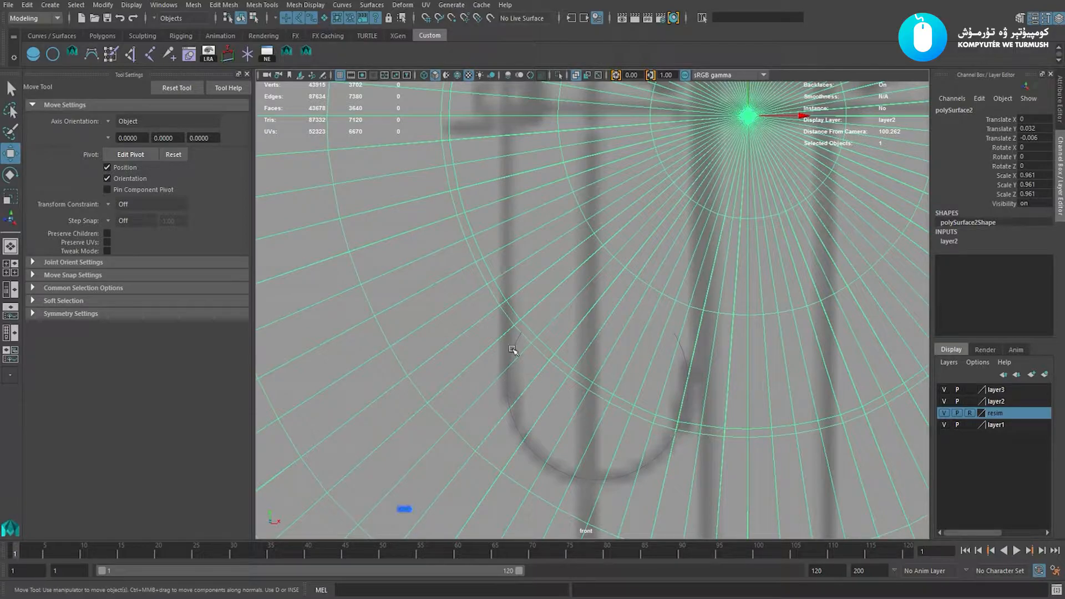
scroll(513, 349, down, 10)
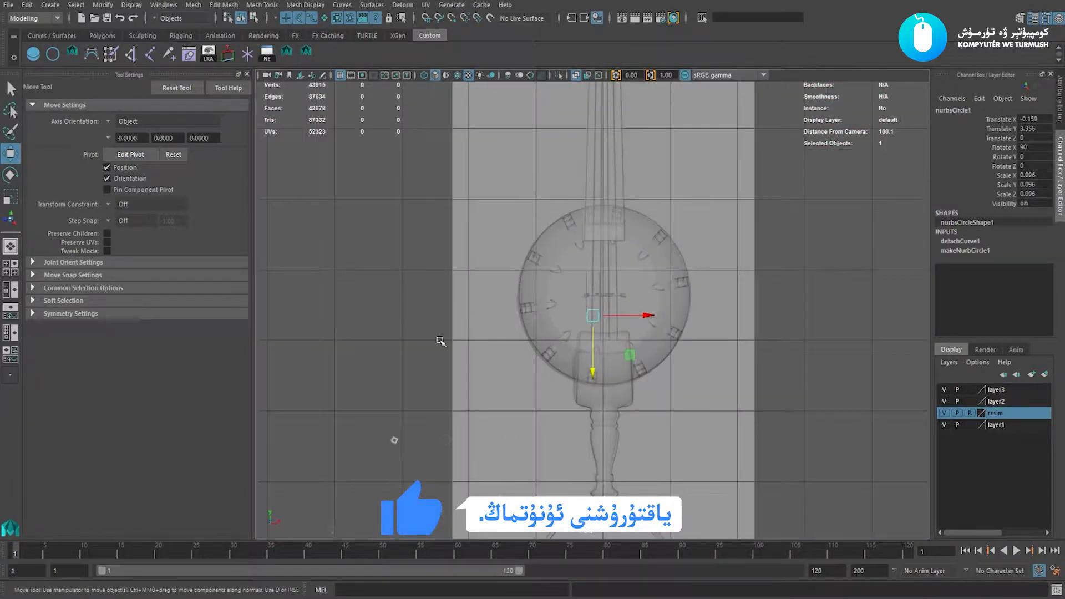
click(385, 316)
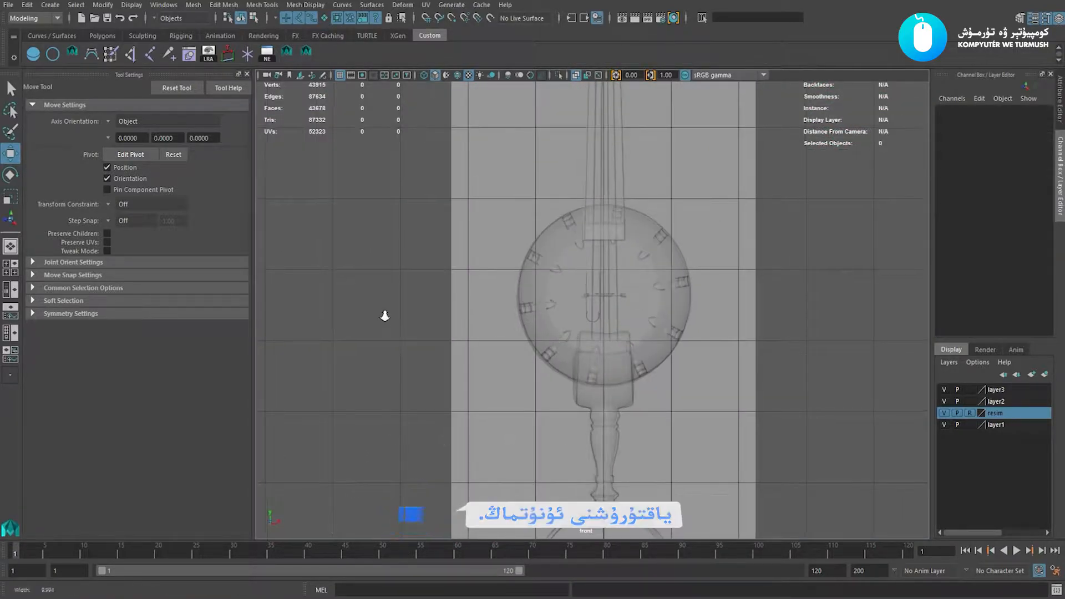
scroll(596, 352, up, 8)
click(574, 336)
scroll(577, 339, up, 5)
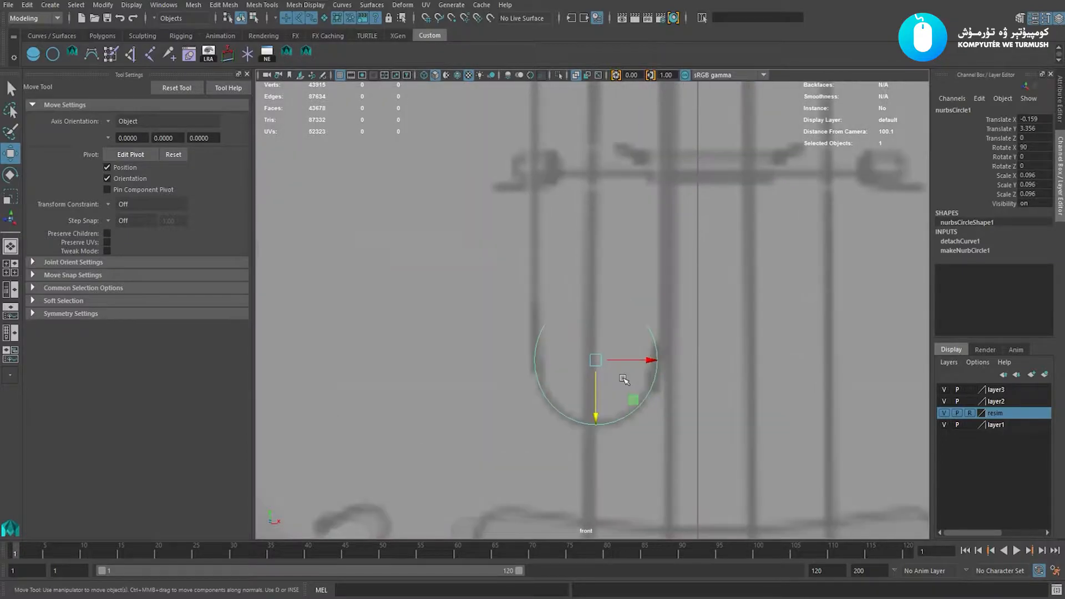
right_drag(541, 338, 442, 270)
scroll(560, 369, up, 4)
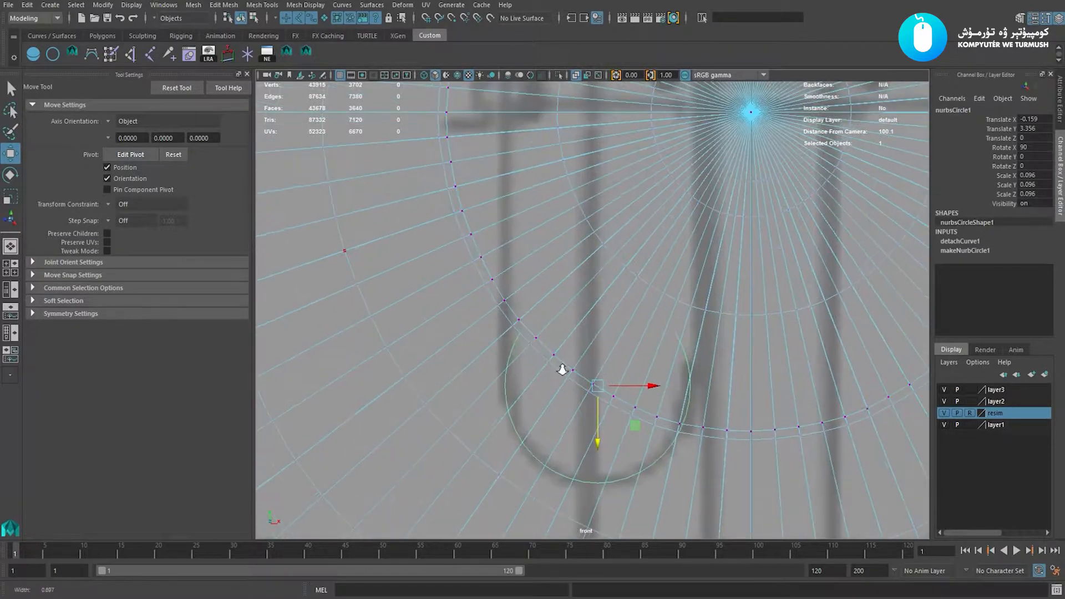
key(ctrl+z)
scroll(550, 364, down, 8)
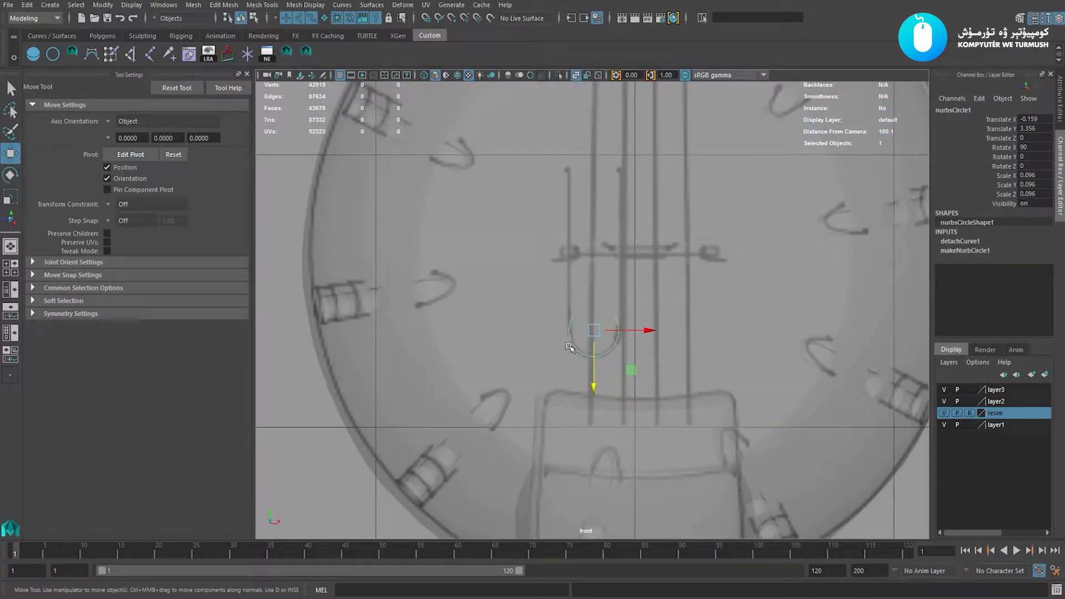
right_drag(570, 339, 571, 281)
alt+right_drag(593, 338, 644, 390)
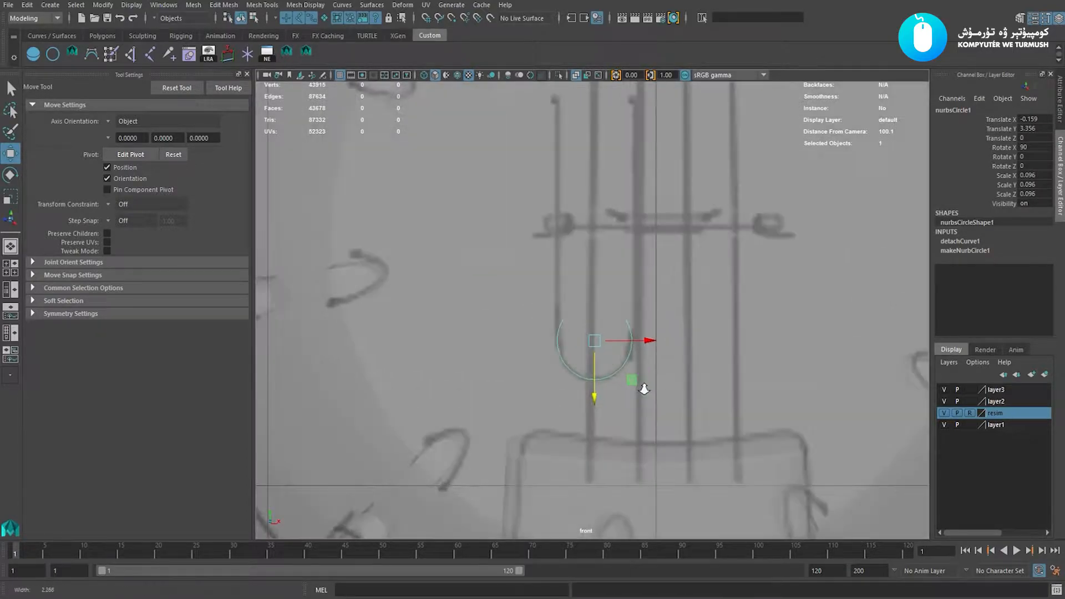
scroll(644, 390, down, 6)
click(833, 392)
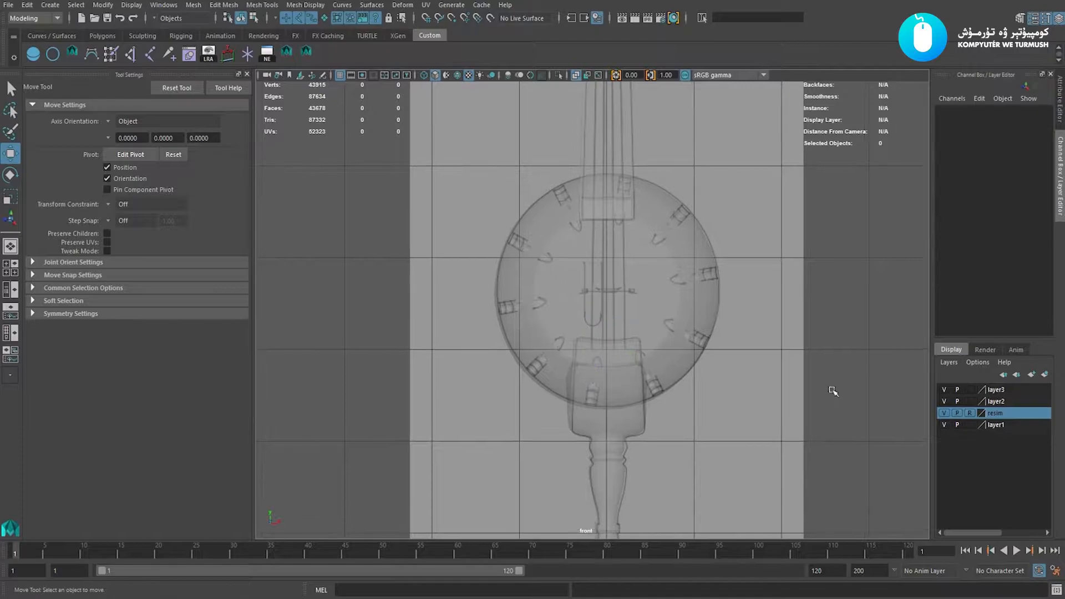
Step: Check which objects belong to layer2 and set the layer to reference display so they cannot be selected
click(942, 401)
click(942, 401)
click(942, 401)
click(942, 401)
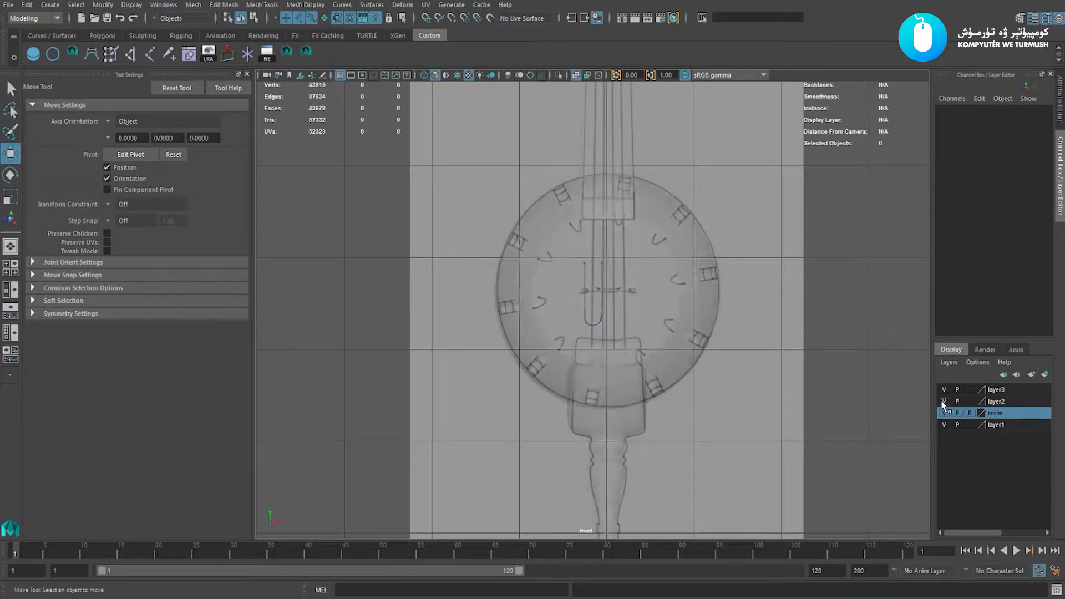
click(969, 401)
Step: Switch the open arc on the U-shaped line to control vertex editing
scroll(565, 335, up, 6)
click(549, 333)
scroll(549, 333, up, 3)
right_drag(544, 315, 448, 324)
scroll(428, 352, up, 3)
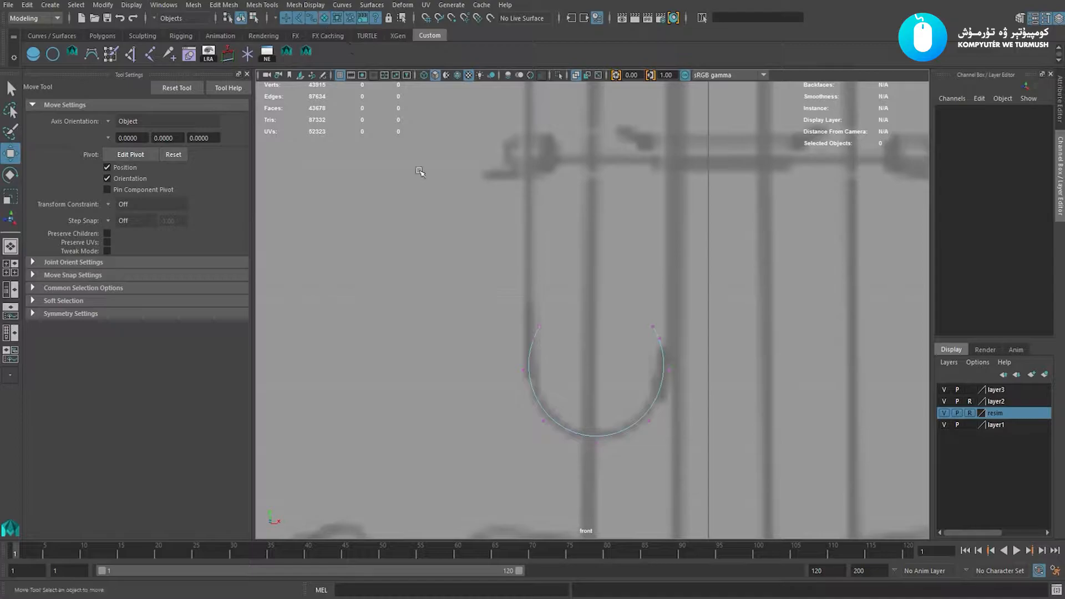
Step: Flatten the arc's left-end control vertices into a vertical line and move them onto the U line's left edge, X about -0.257
scroll(627, 342, up, 2)
alt+middle_drag(515, 304, 519, 285)
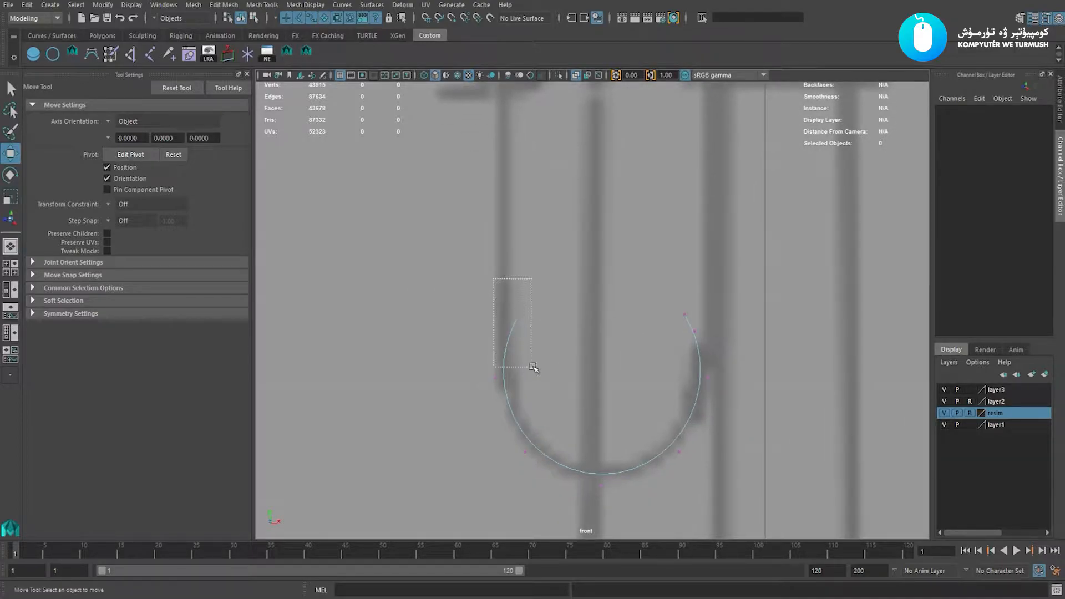
drag(533, 367, 534, 367)
key(r)
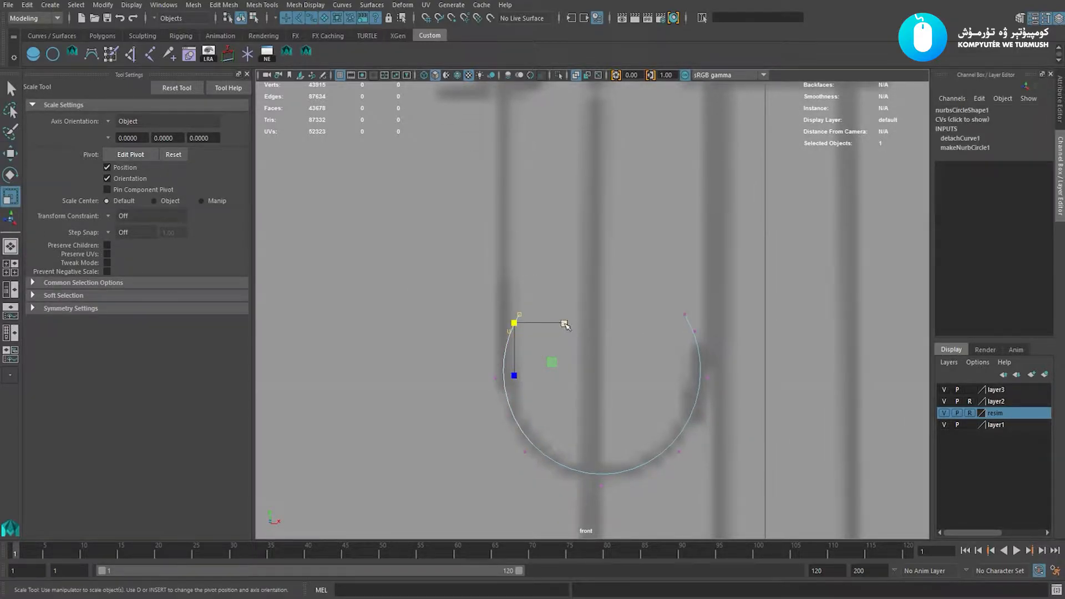
mouse_move(565, 325)
mouse_down()
mouse_move(535, 322)
mouse_move(563, 322)
mouse_up()
key(w)
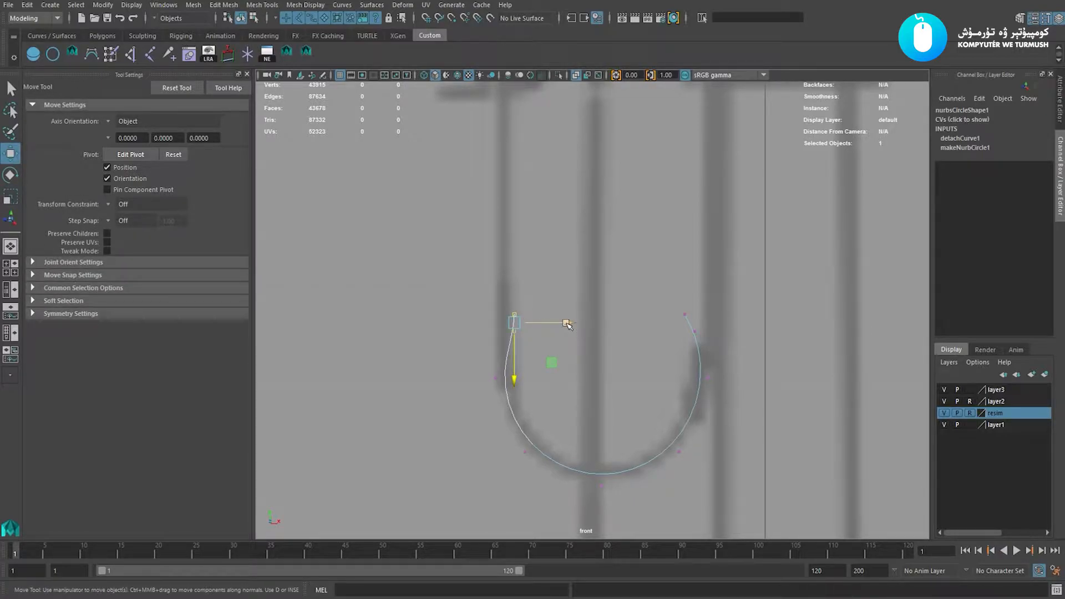
mouse_move(565, 324)
mouse_down()
mouse_move(604, 323)
mouse_move(547, 323)
mouse_up()
drag(495, 367, 496, 367)
drag(549, 325, 555, 327)
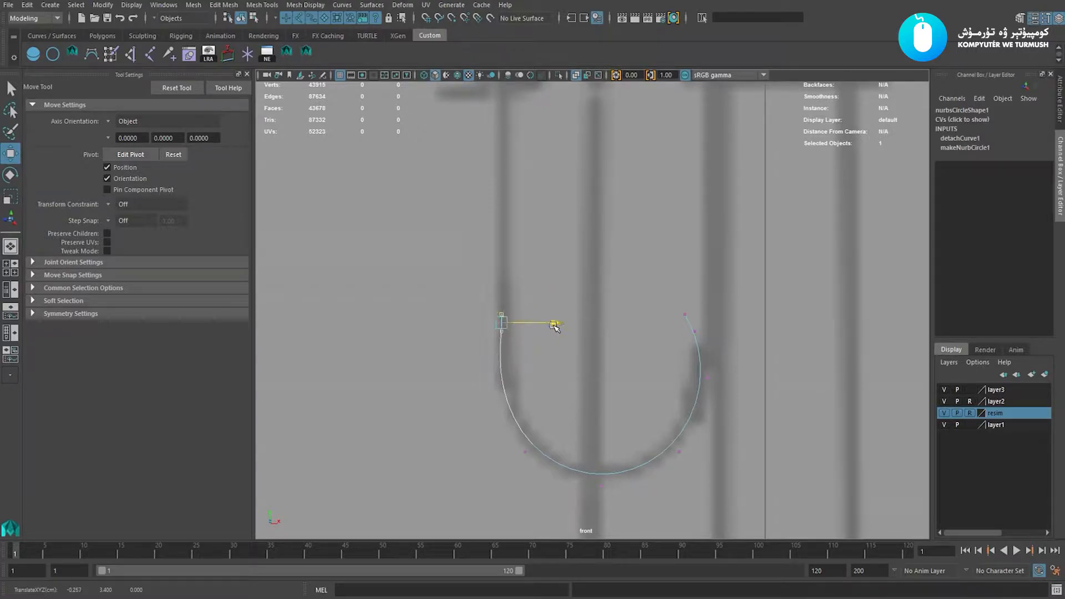
Step: Align the arc's right-end control vertices vertically at X about -0.059 and readjust the left-end ones to X about -0.258
alt+middle_drag(656, 299, 600, 304)
drag(628, 347, 628, 347)
key(e)
key(r)
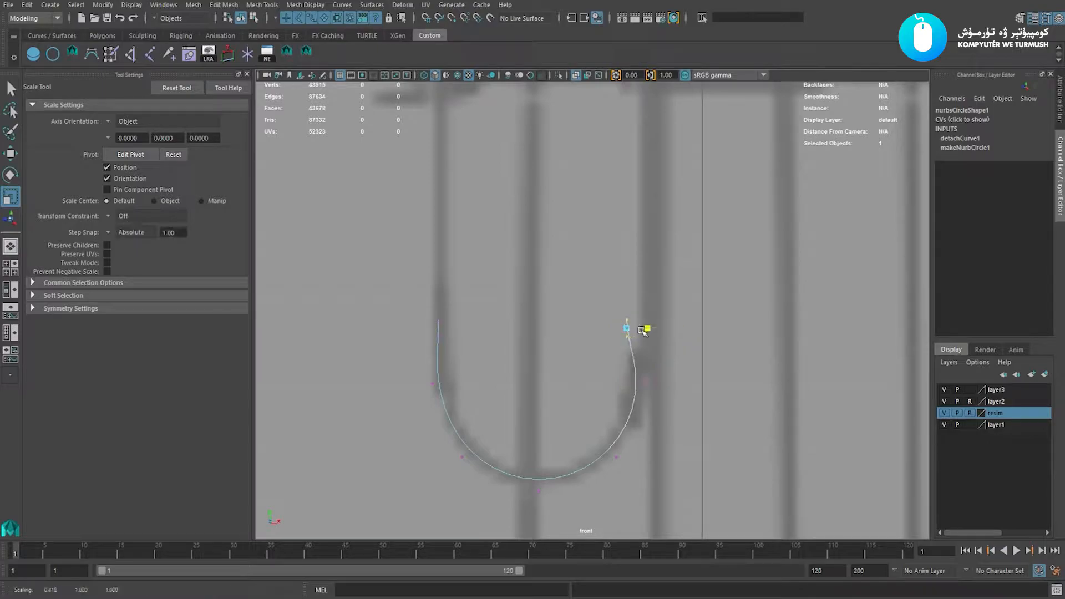
key(w)
drag(681, 328, 696, 331)
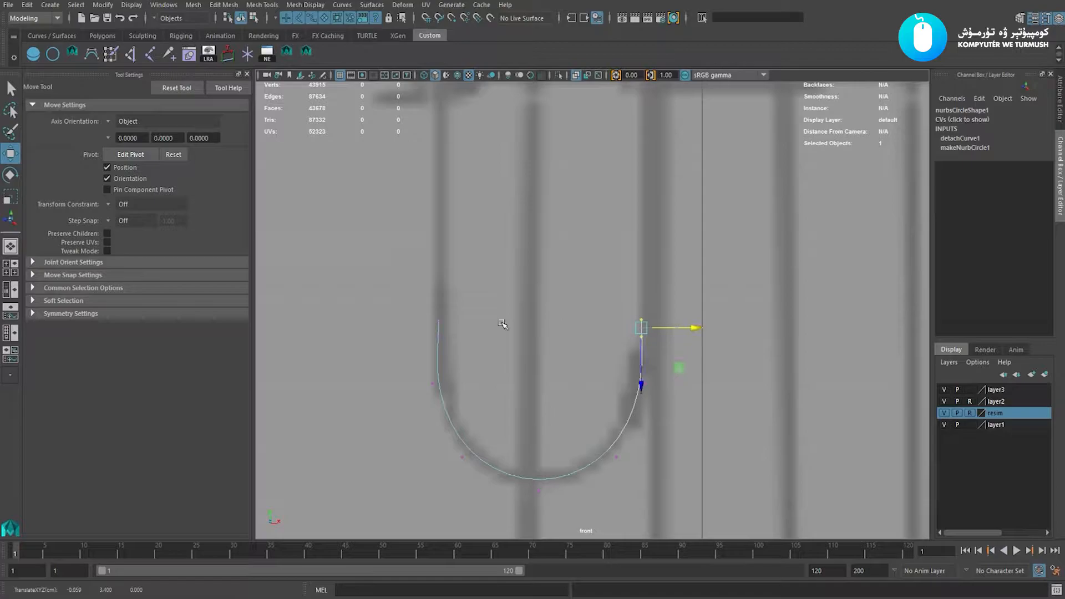
drag(419, 304, 492, 329)
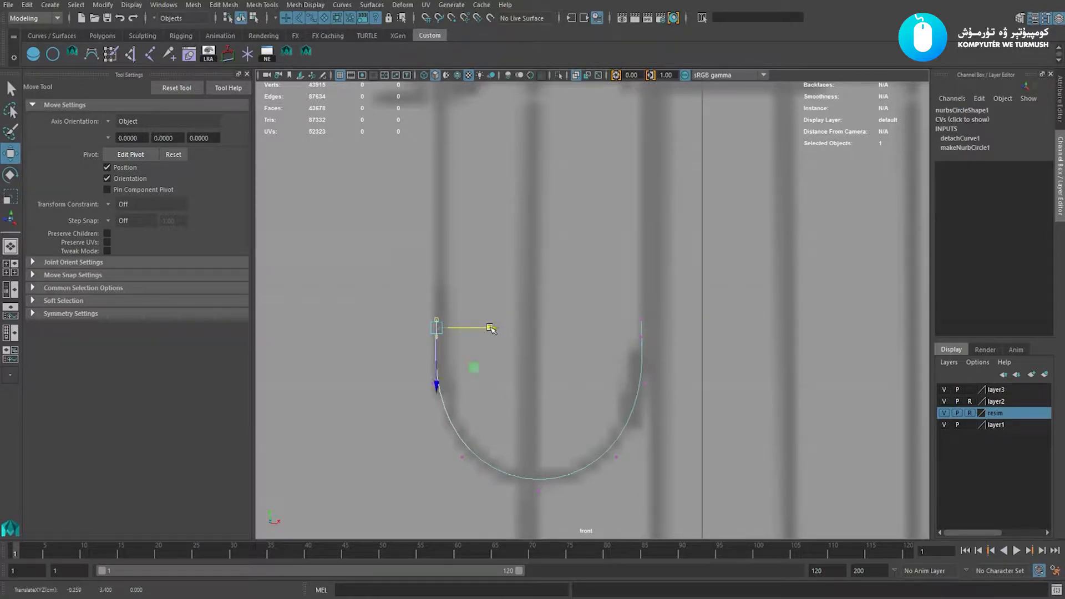
Step: Extend both legs of the arc by raising their end control vertices to the tops of the reference U line, Y about 3.94
scroll(615, 351, down, 3)
drag(420, 279, 644, 332)
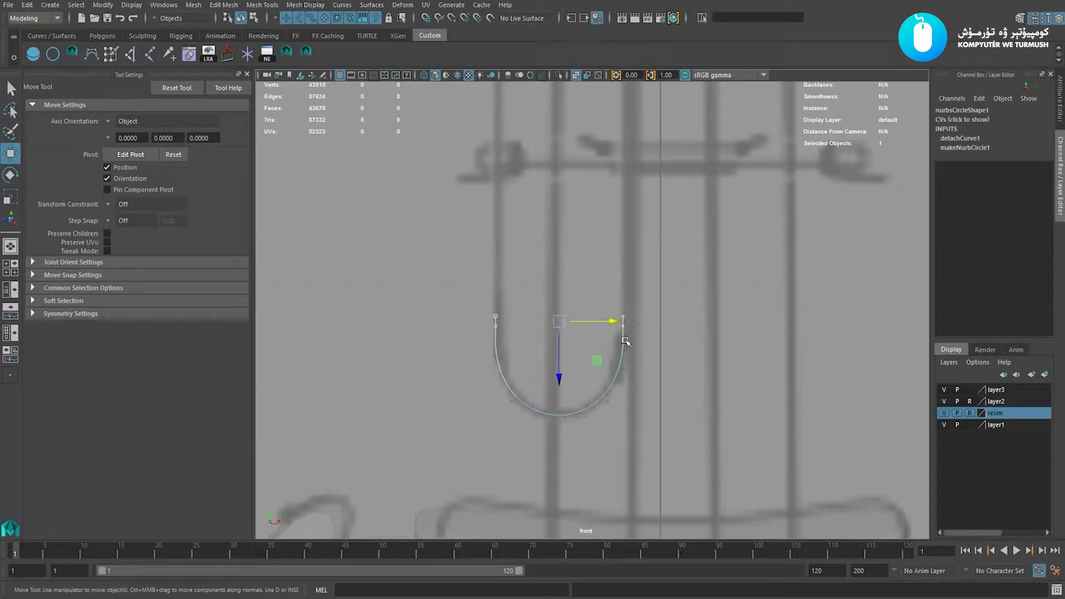
scroll(624, 340, down, 2)
drag(566, 355, 567, 313)
alt+middle_drag(462, 242, 462, 271)
drag(462, 272, 673, 307)
drag(564, 359, 565, 251)
alt+middle_drag(565, 251, 577, 382)
drag(581, 375, 592, 283)
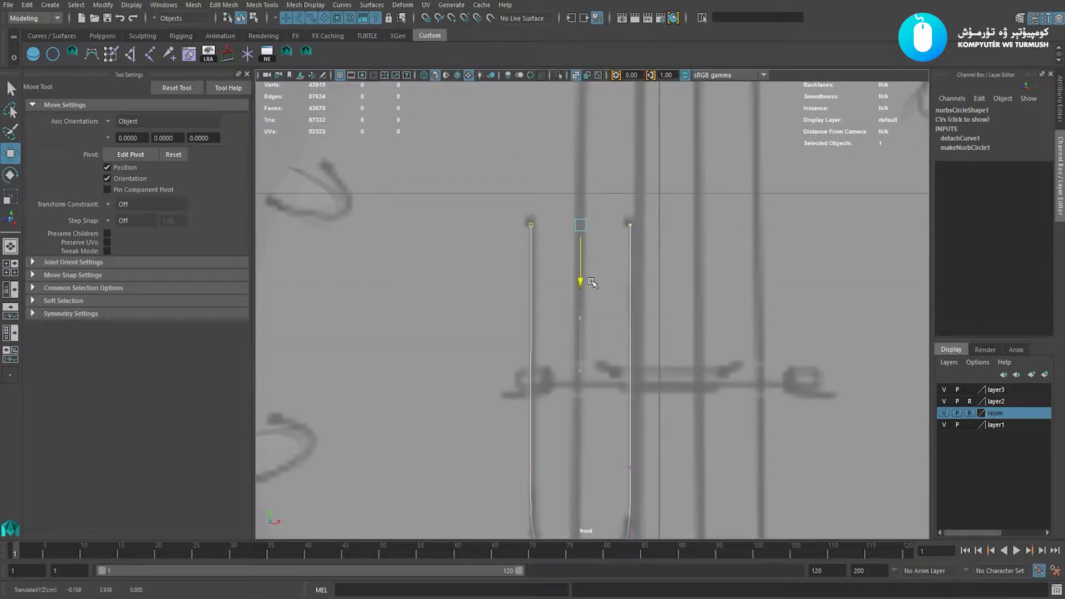
Step: Lower the pair of control vertices just above the bend to Y about 3.38 to keep the legs straight
alt+middle_drag(599, 379, 582, 266)
scroll(685, 344, up, 3)
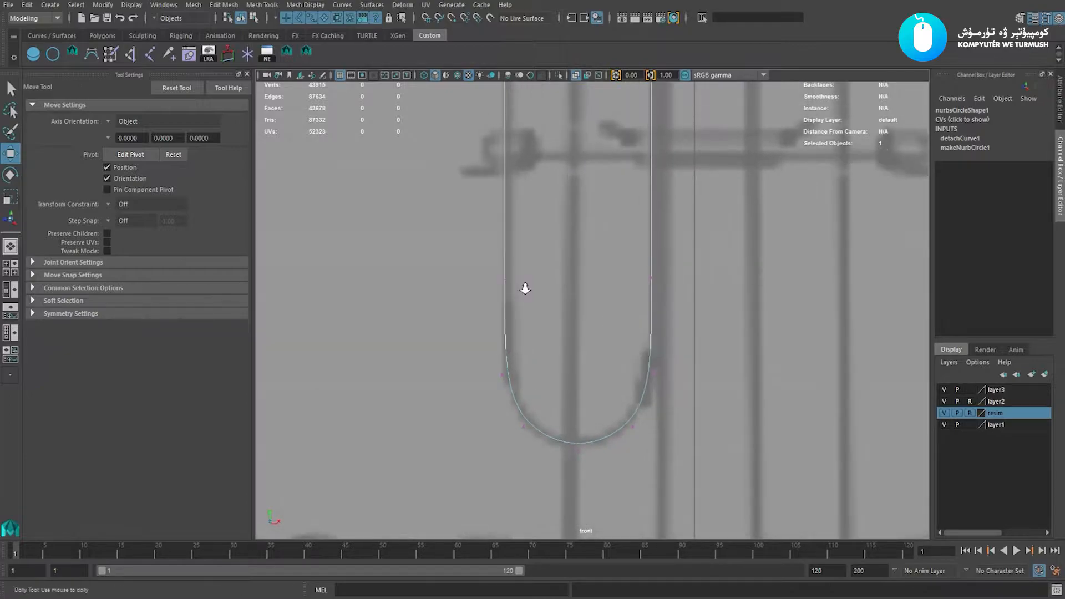
drag(465, 321, 668, 252)
scroll(599, 274, up, 1)
drag(574, 331, 574, 398)
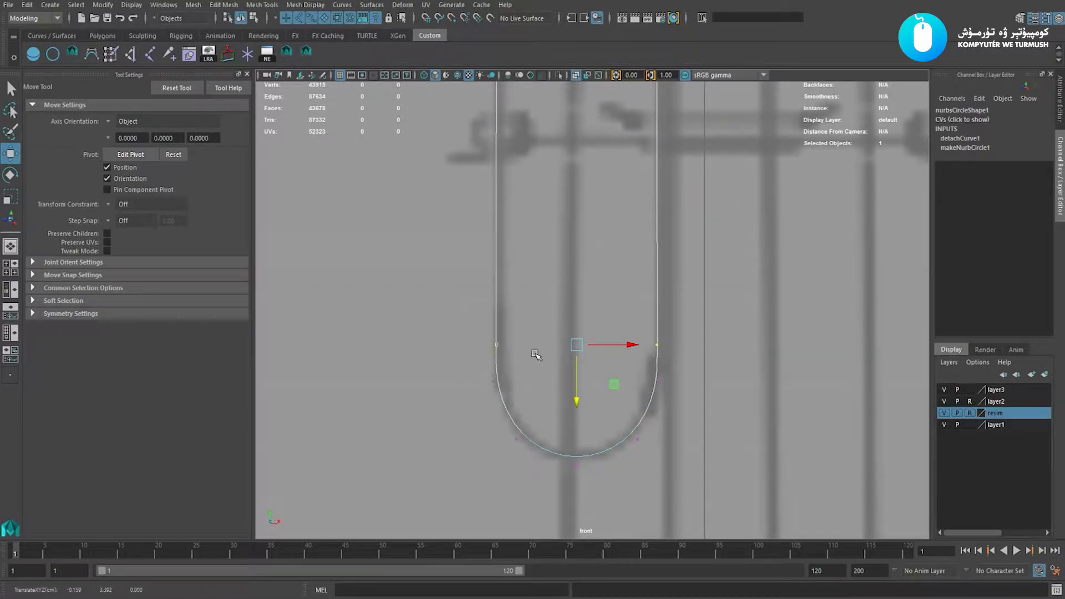
alt+right_drag(561, 390, 533, 387)
Step: Return the U-shaped curve to object mode, select it whole and switch to the perspective view
click(525, 368)
alt+right_drag(498, 334, 634, 415)
alt+middle_drag(461, 265, 464, 293)
alt+right_drag(464, 293, 648, 223)
click(544, 284)
key(space)
drag(409, 302, 501, 302)
Step: Turn off X-ray shading and move the U-shaped curve toward the body's flat face to Translate Z 1.184
alt+right_drag(501, 301, 549, 336)
alt+drag(555, 352, 337, 371)
mouse_move(446, 364)
alt+mouse_down()
mouse_move(407, 367)
mouse_move(564, 357)
mouse_move(568, 327)
alt+mouse_up()
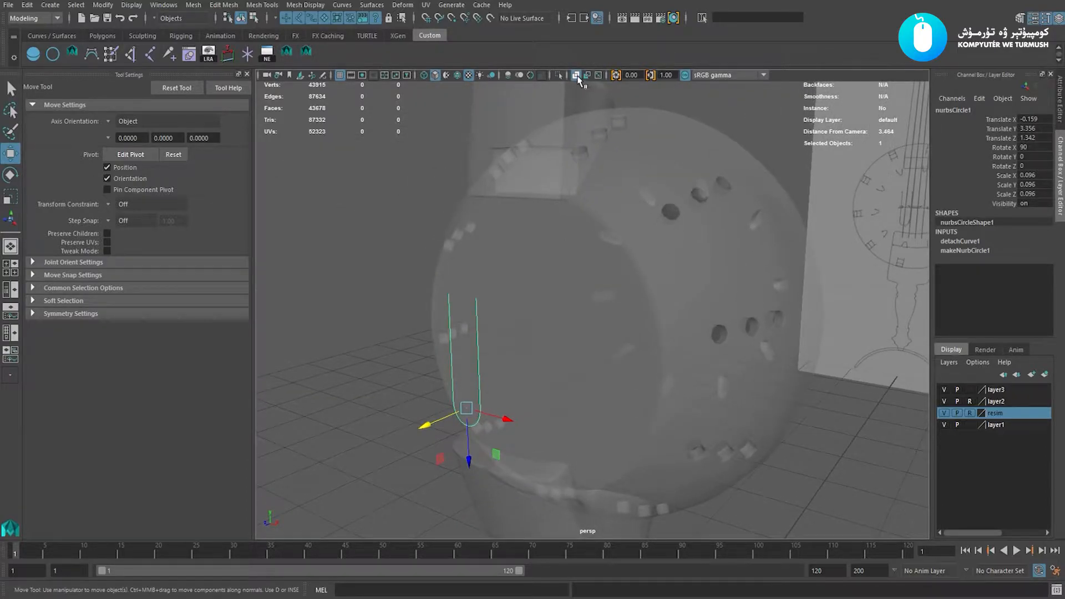
click(577, 76)
alt+drag(586, 209, 526, 230)
mouse_move(574, 287)
alt+mouse_down()
mouse_move(428, 381)
mouse_move(466, 374)
alt+mouse_up()
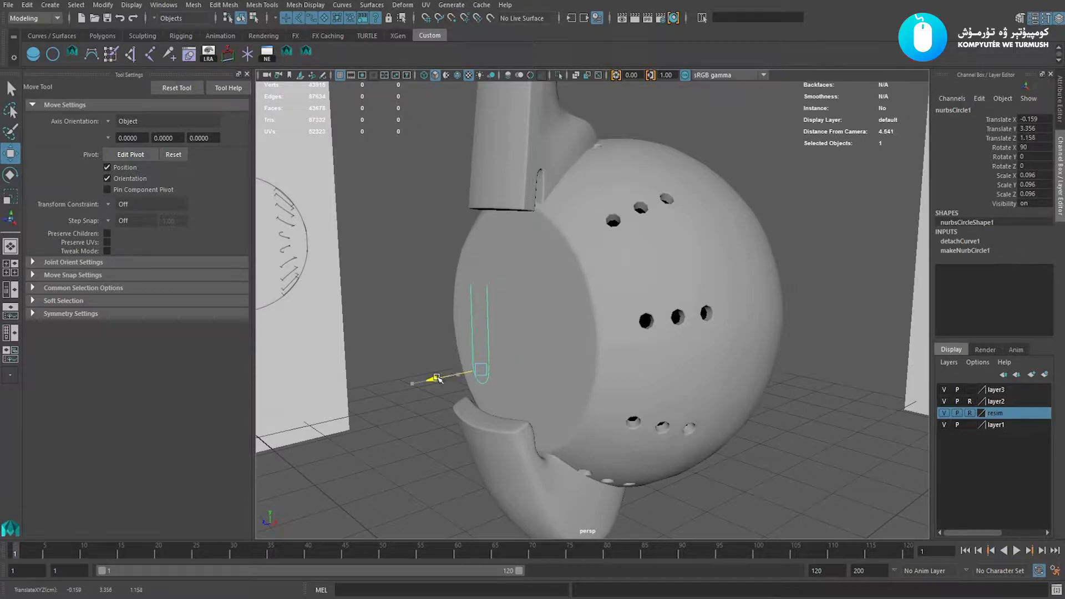
mouse_move(532, 317)
alt+mouse_down()
mouse_move(518, 304)
mouse_move(520, 201)
alt+mouse_up()
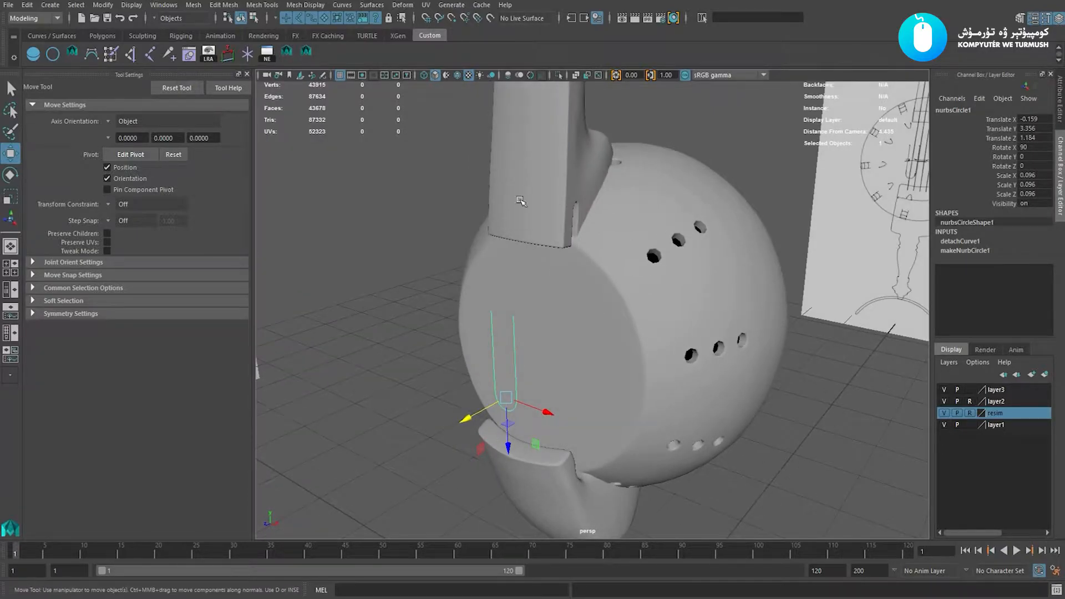
Step: Display wireframe on the shaded models and set layer2 back to normal, selectable display
click(459, 76)
scroll(573, 324, up, 2)
alt+drag(573, 325, 597, 319)
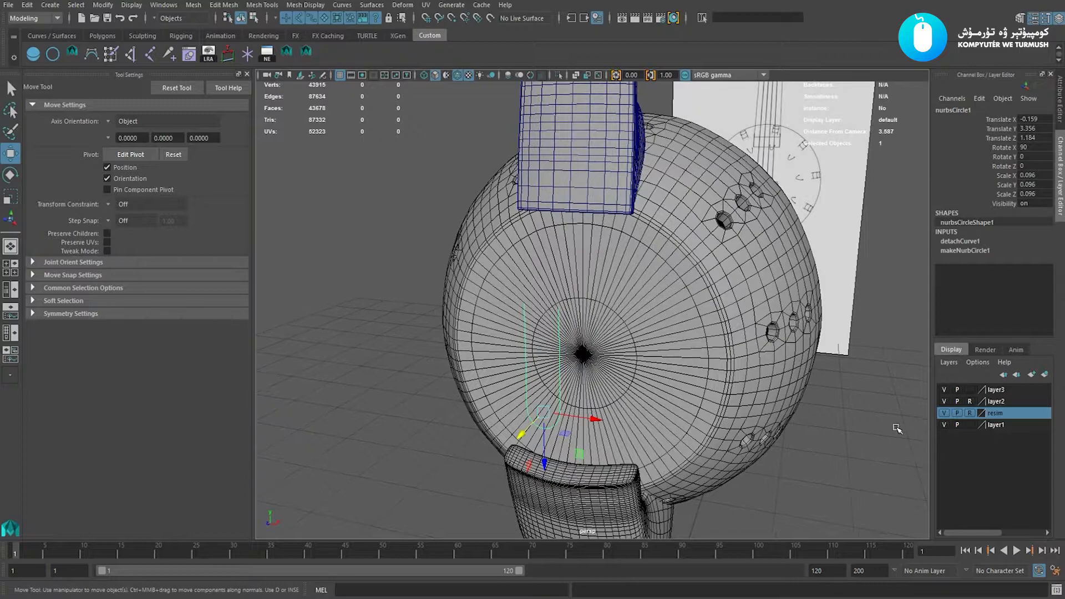
click(944, 413)
click(944, 414)
click(944, 401)
click(944, 401)
click(971, 401)
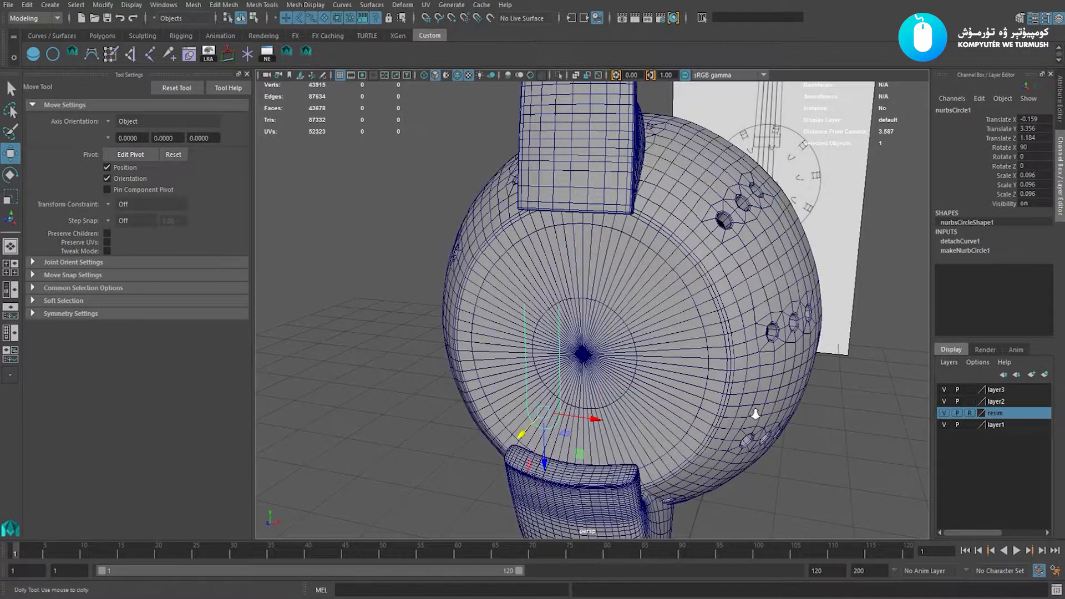
Step: Select the U-shaped curve together with the round instrument body and switch to the front view
alt+right_drag(753, 412, 703, 426)
click(733, 433)
alt+drag(734, 434, 729, 435)
alt+right_drag(730, 435, 744, 416)
mouse_move(691, 408)
alt+mouse_down()
mouse_move(703, 404)
mouse_move(694, 395)
alt+mouse_up()
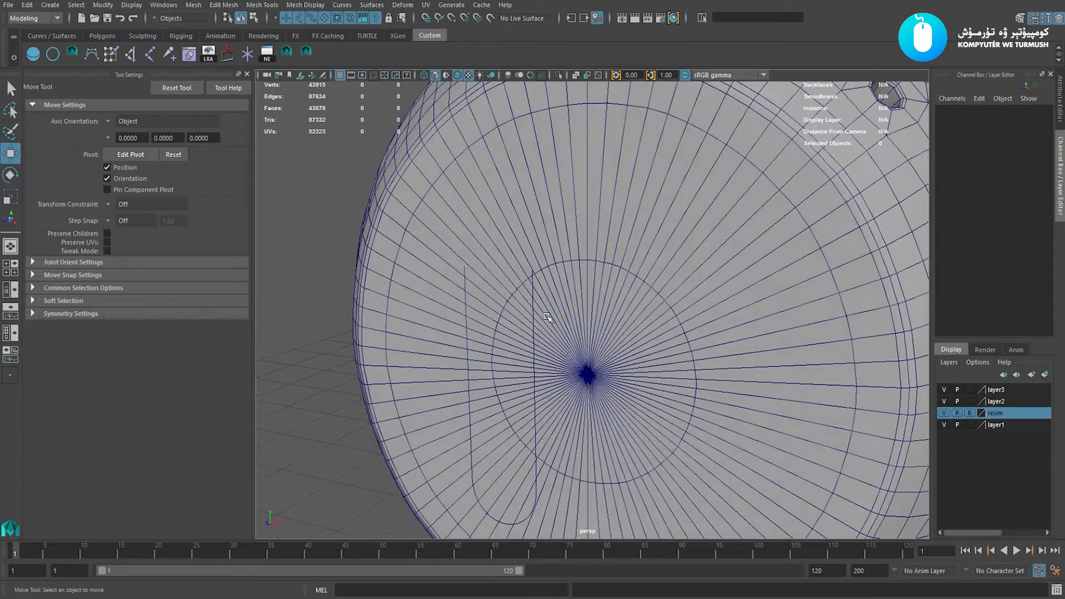
click(527, 283)
scroll(528, 283, down, 5)
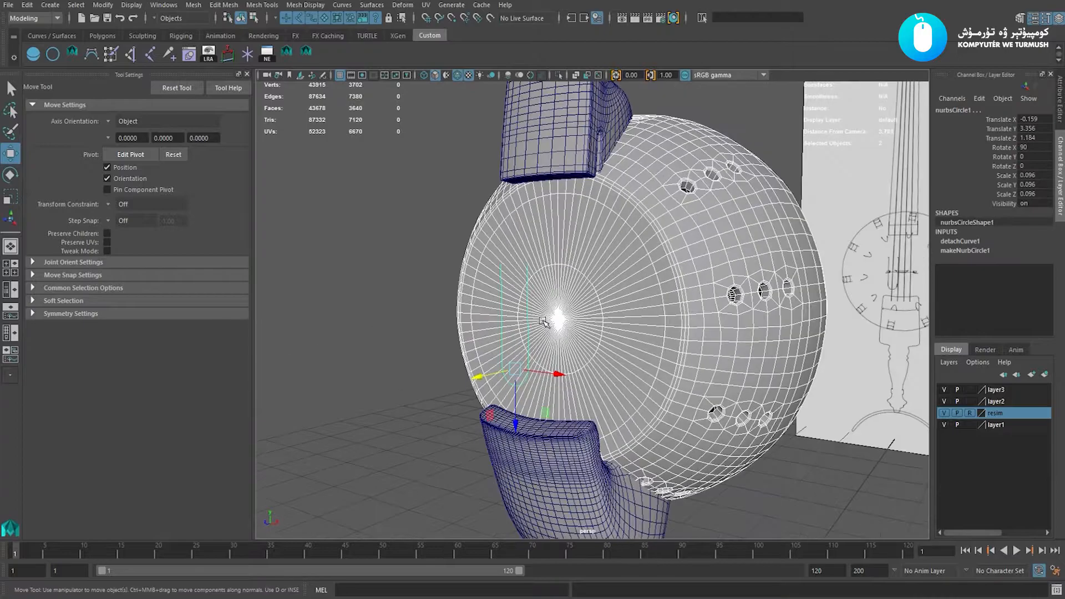
key(space)
drag(464, 326, 467, 358)
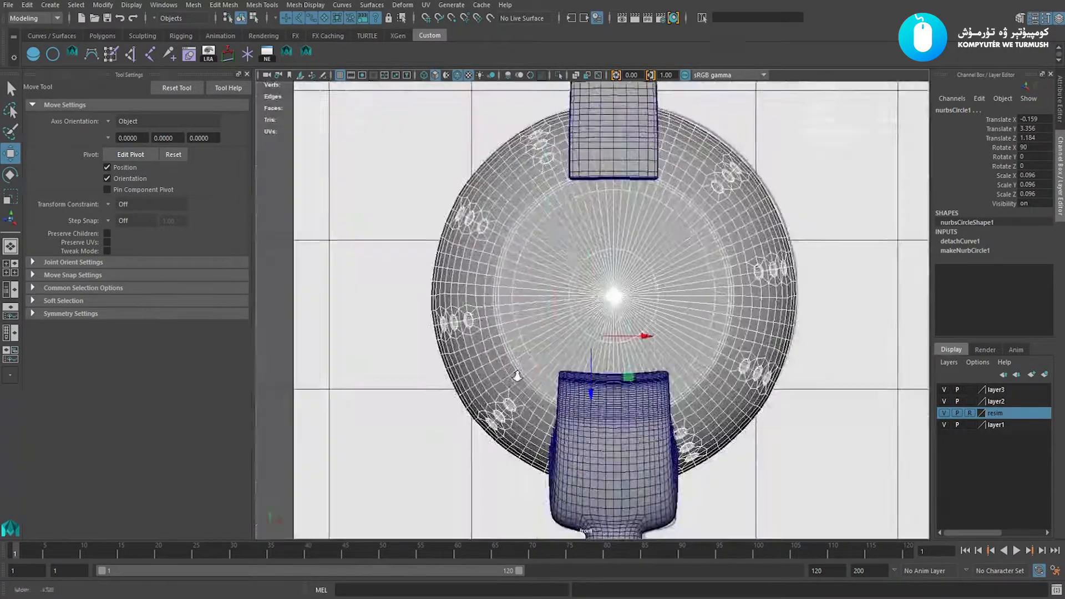